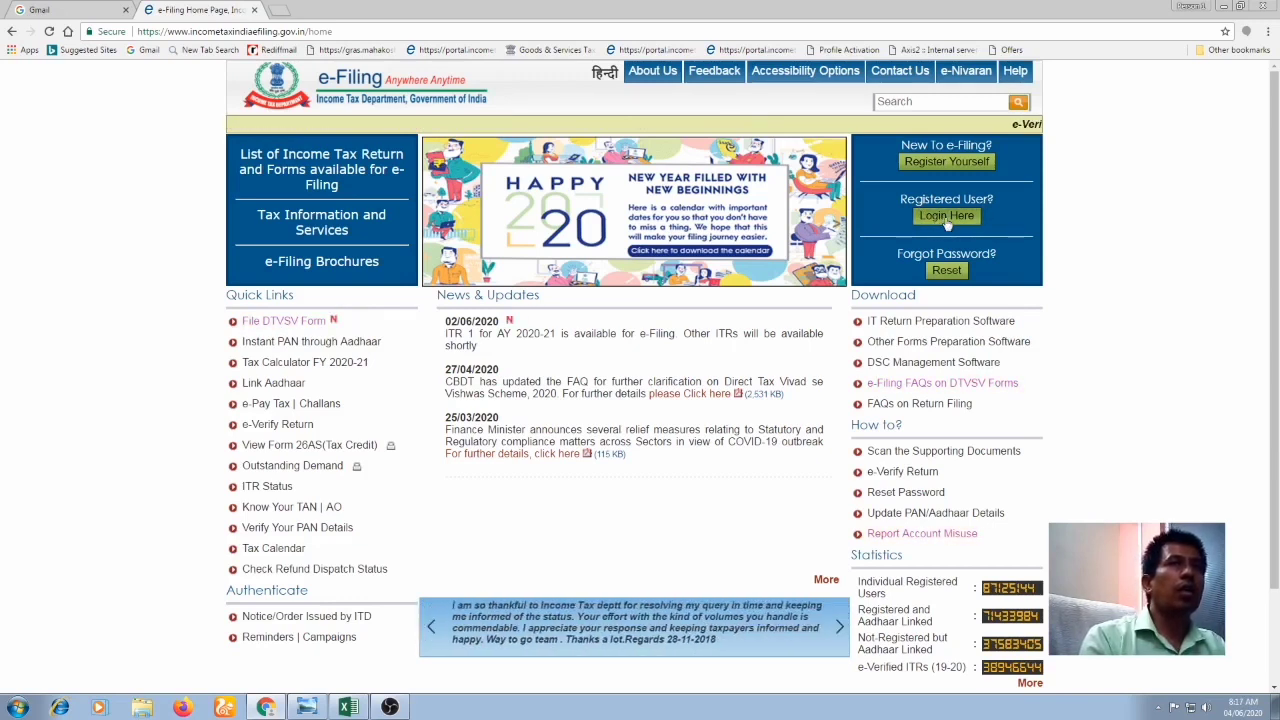
Step: Open the registered-user login page and sign in to the taxpayer's e-Filing account
click(946, 216)
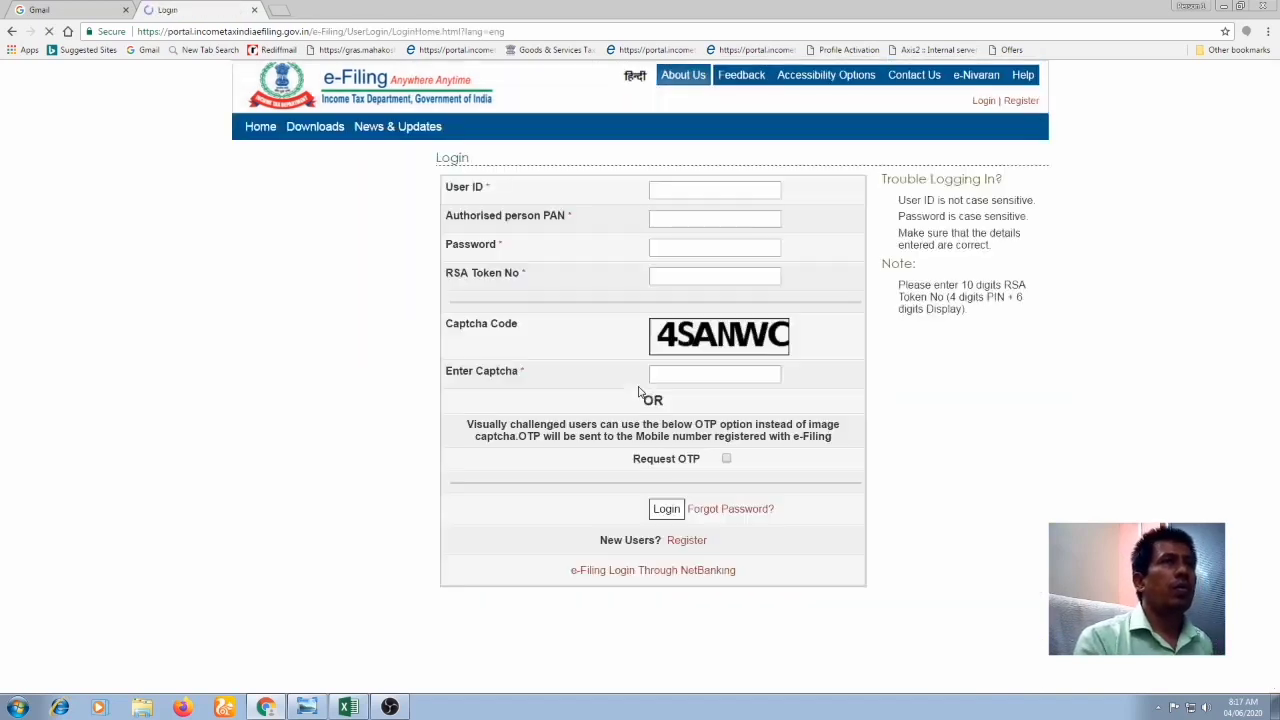
click(491, 193)
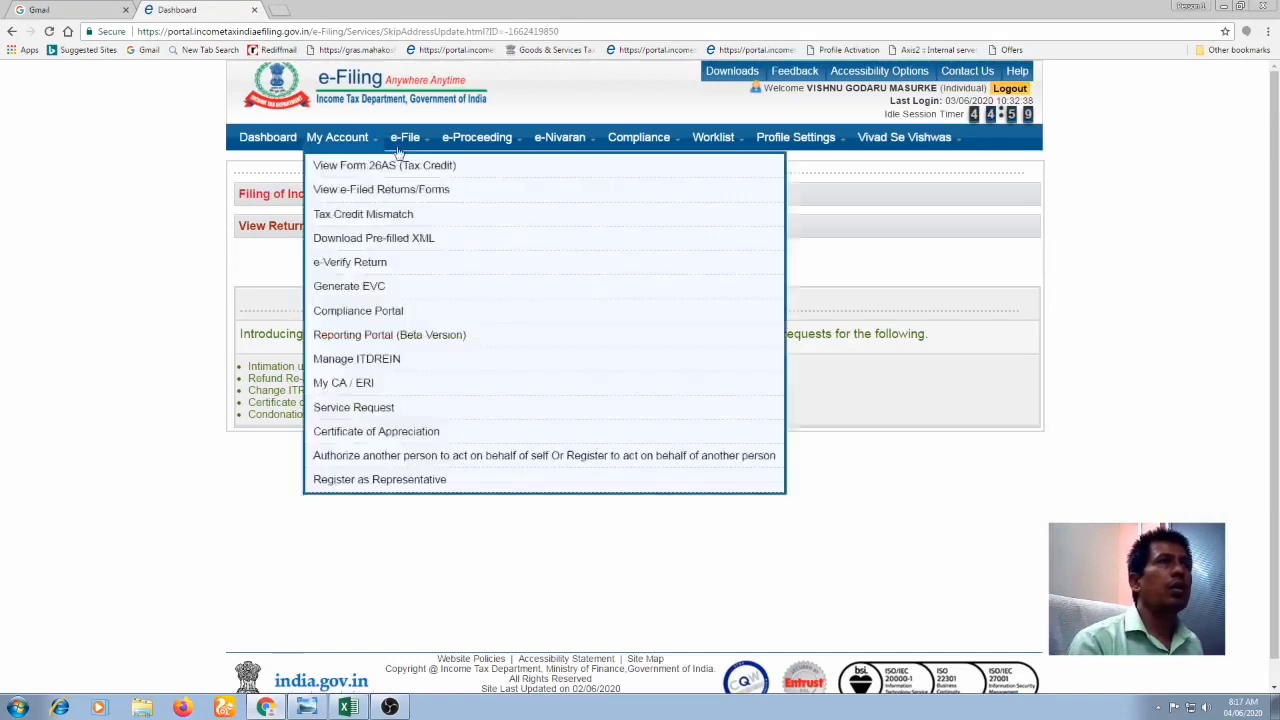
mouse_move(405, 137)
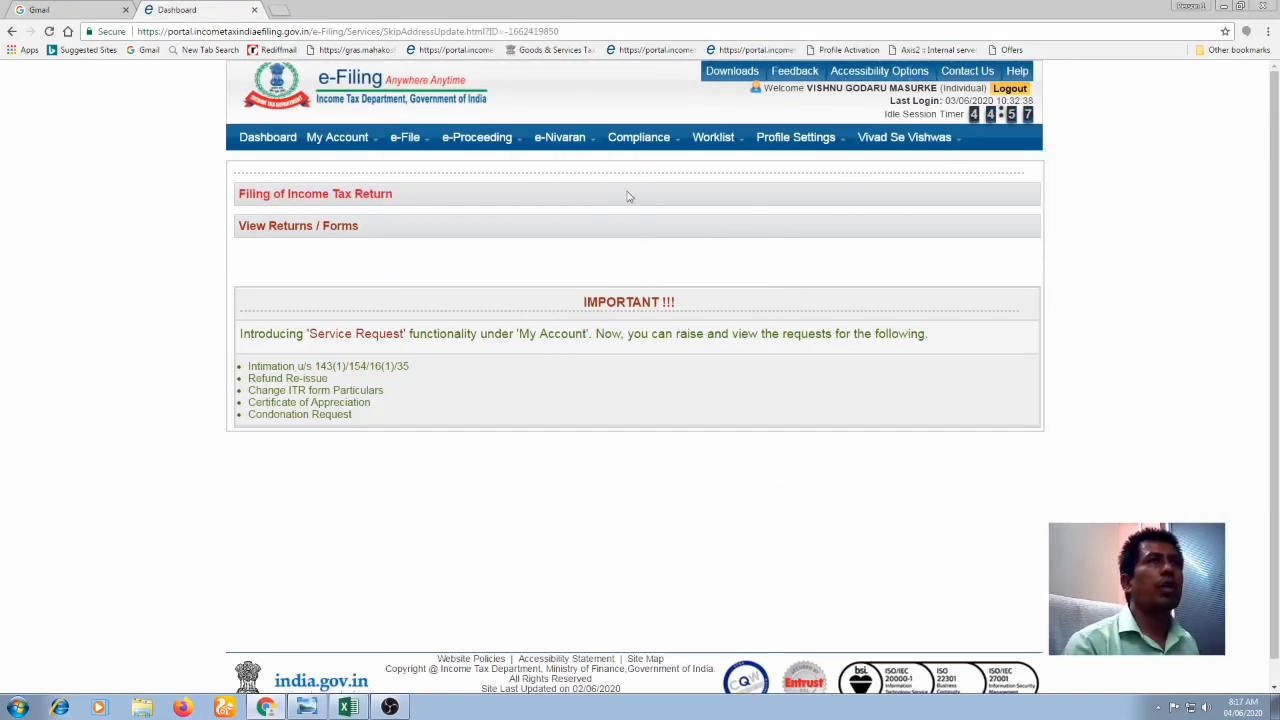
scroll(671, 214, down, 1)
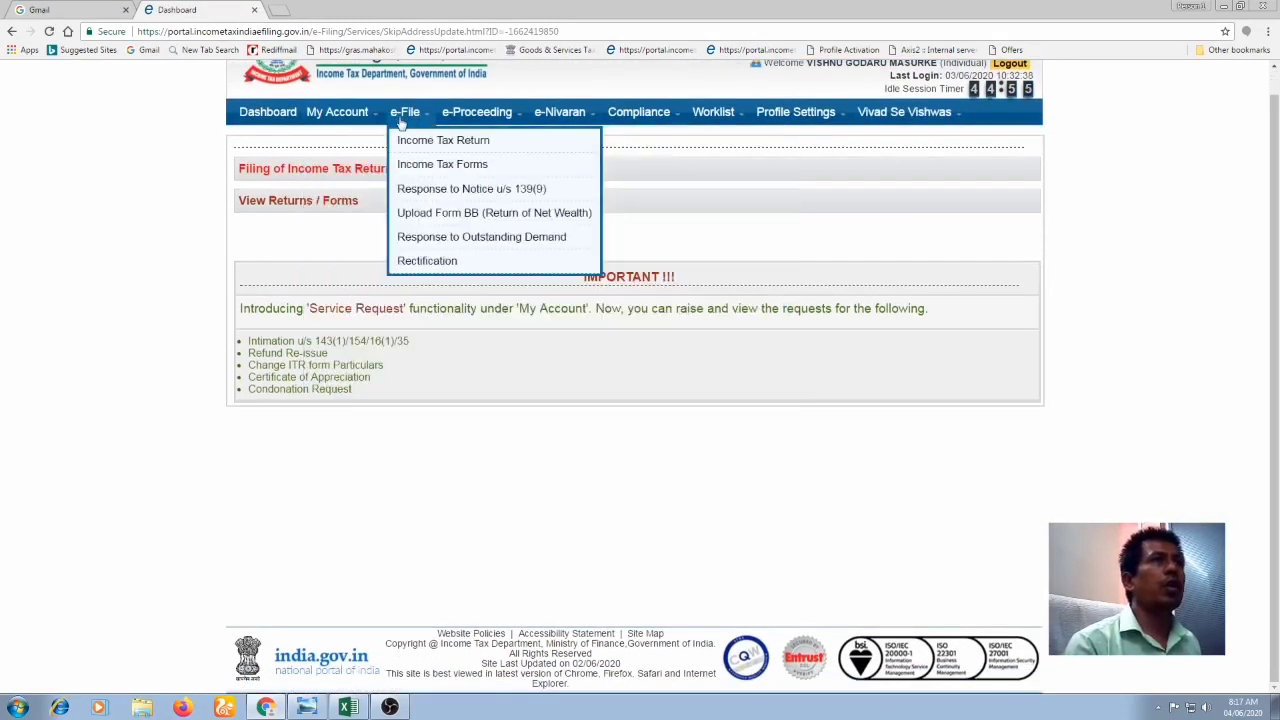
mouse_move(481, 121)
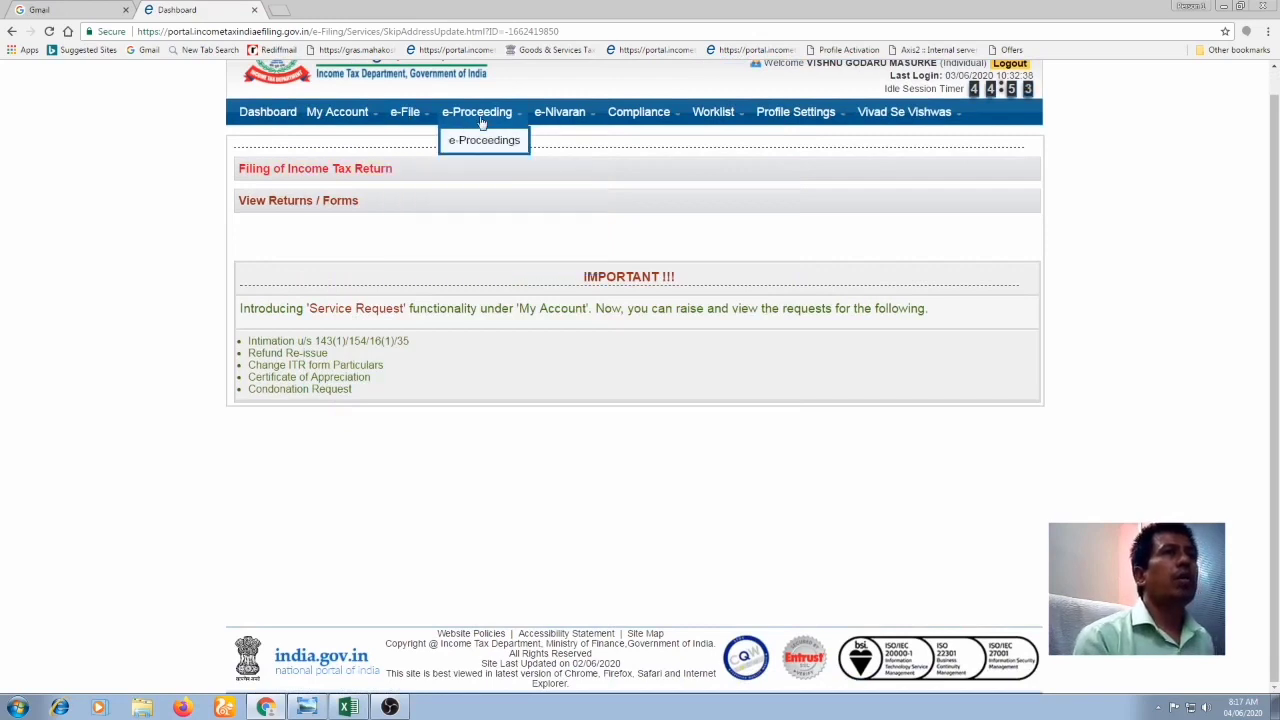
mouse_move(638, 125)
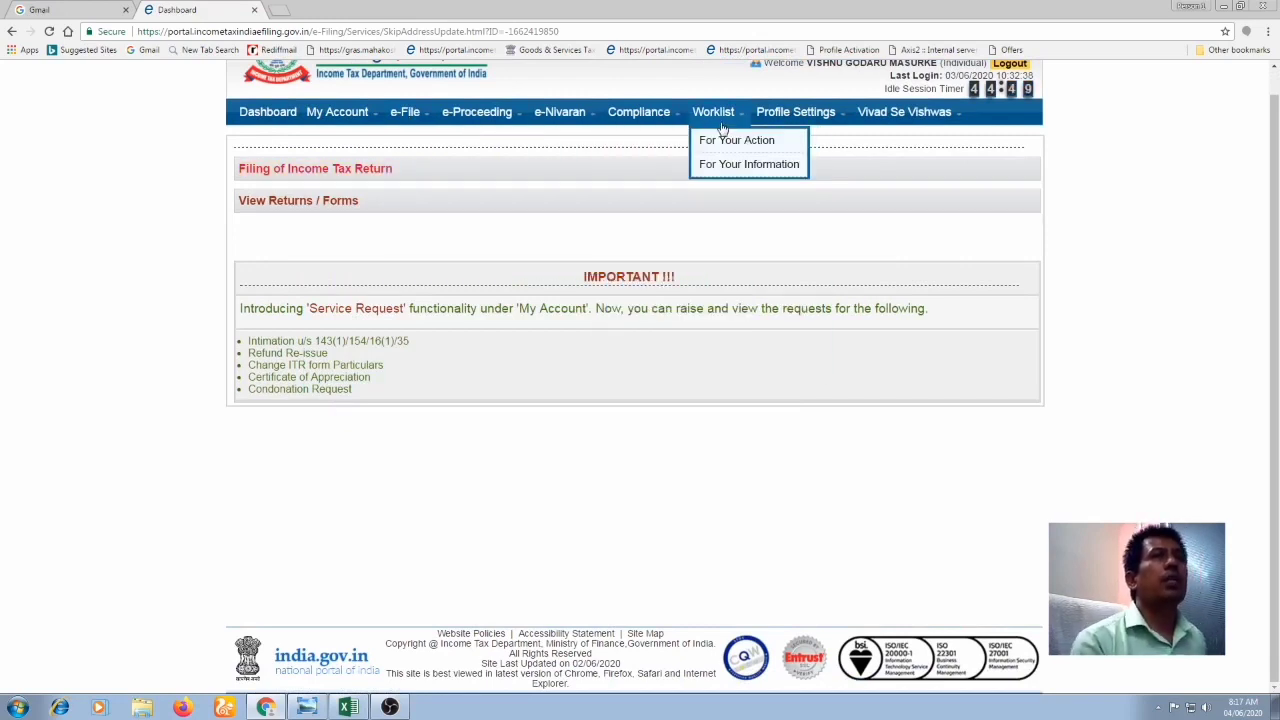
mouse_move(790, 128)
mouse_move(884, 126)
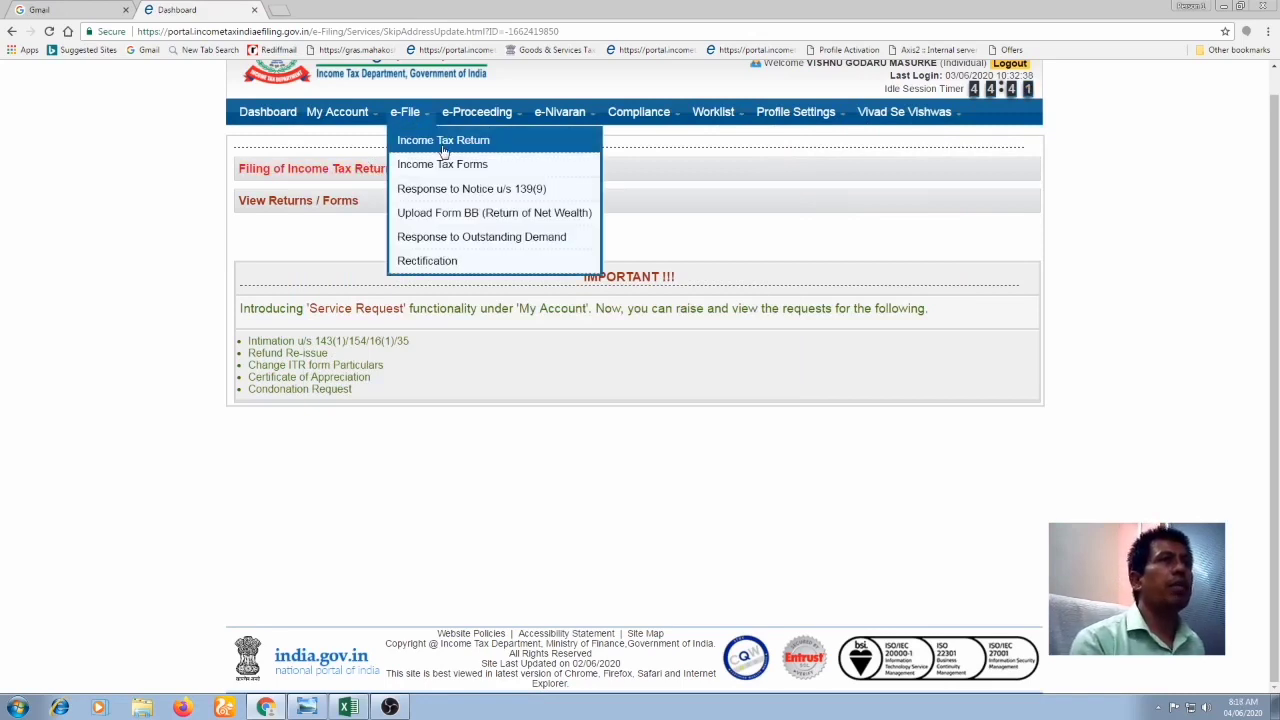
Step: Open the saved ITR-1 draft for assessment year 2020-21 and agree to check all the prefilled data
click(443, 146)
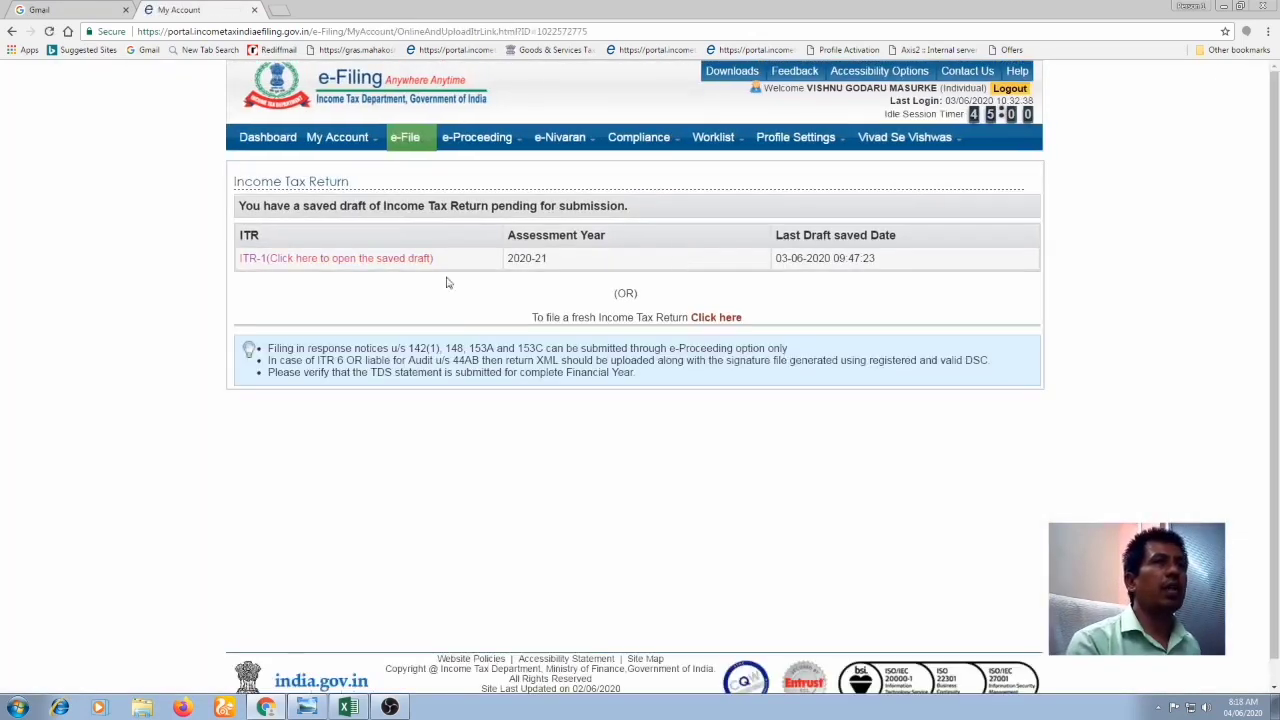
click(343, 260)
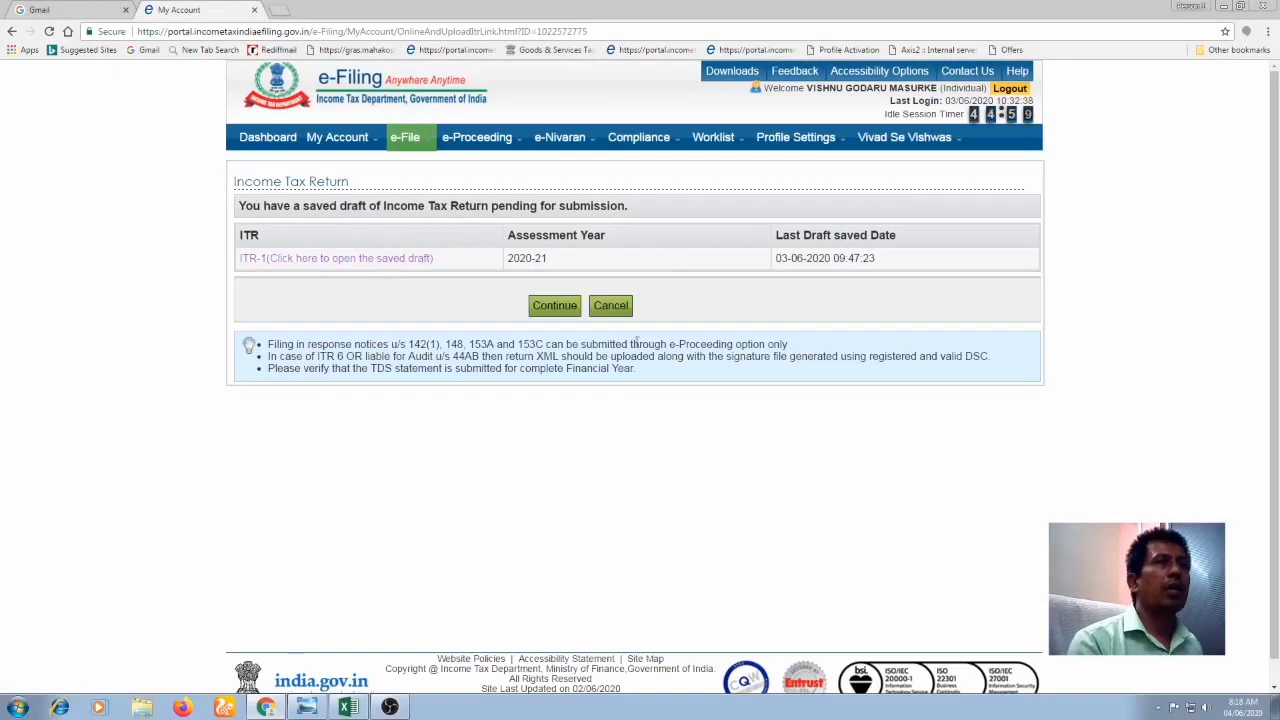
click(557, 310)
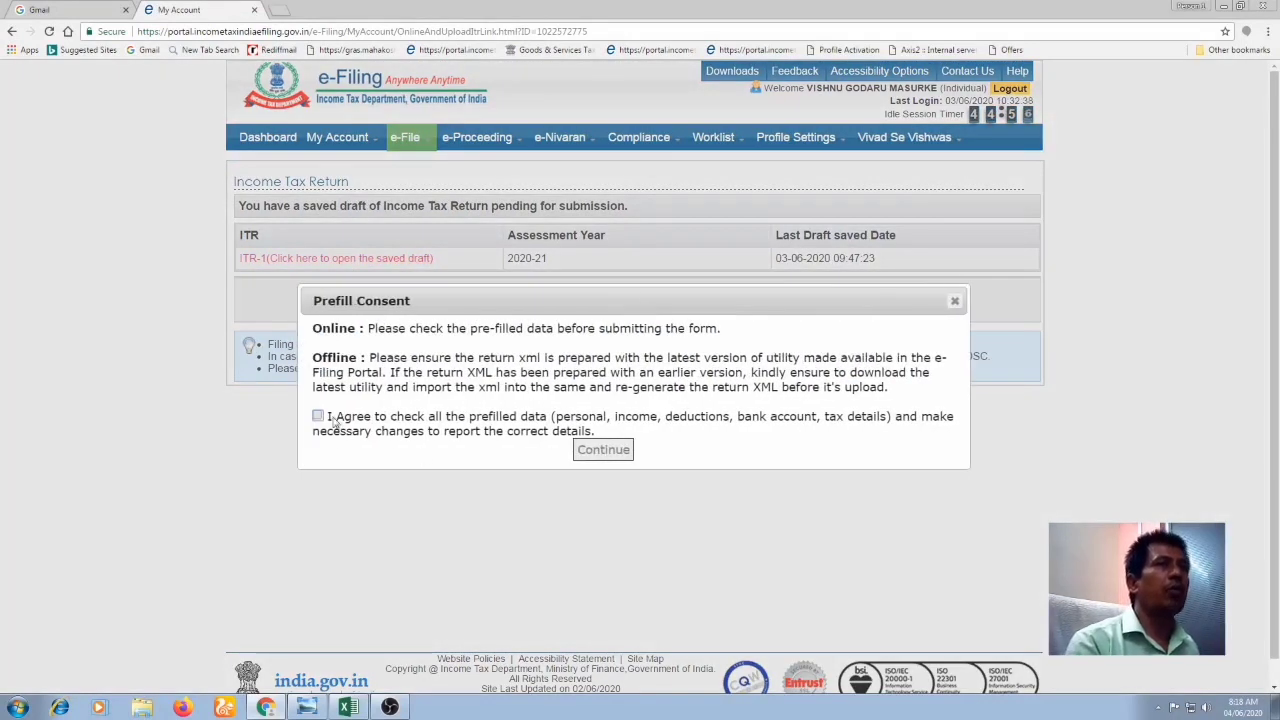
click(318, 416)
click(590, 453)
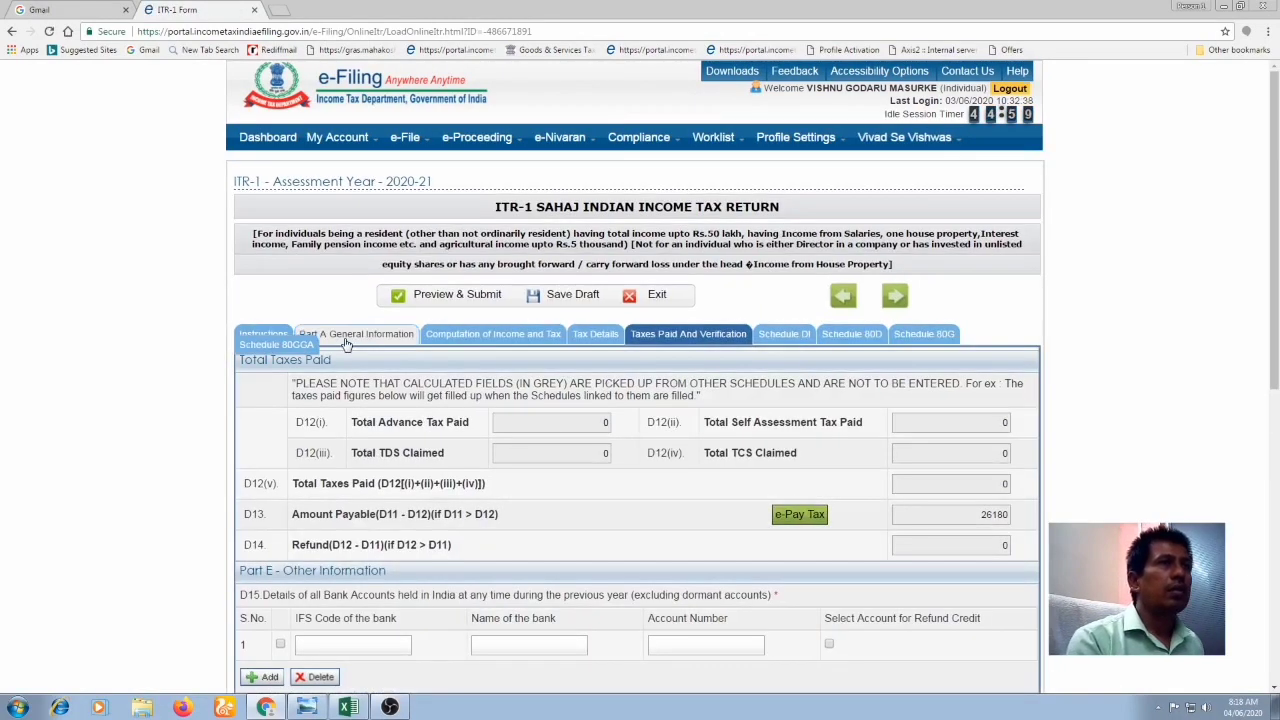
Step: Open Part A General Information of the return and review the personal, address, employment and filing details
click(346, 335)
scroll(480, 428, down, 2)
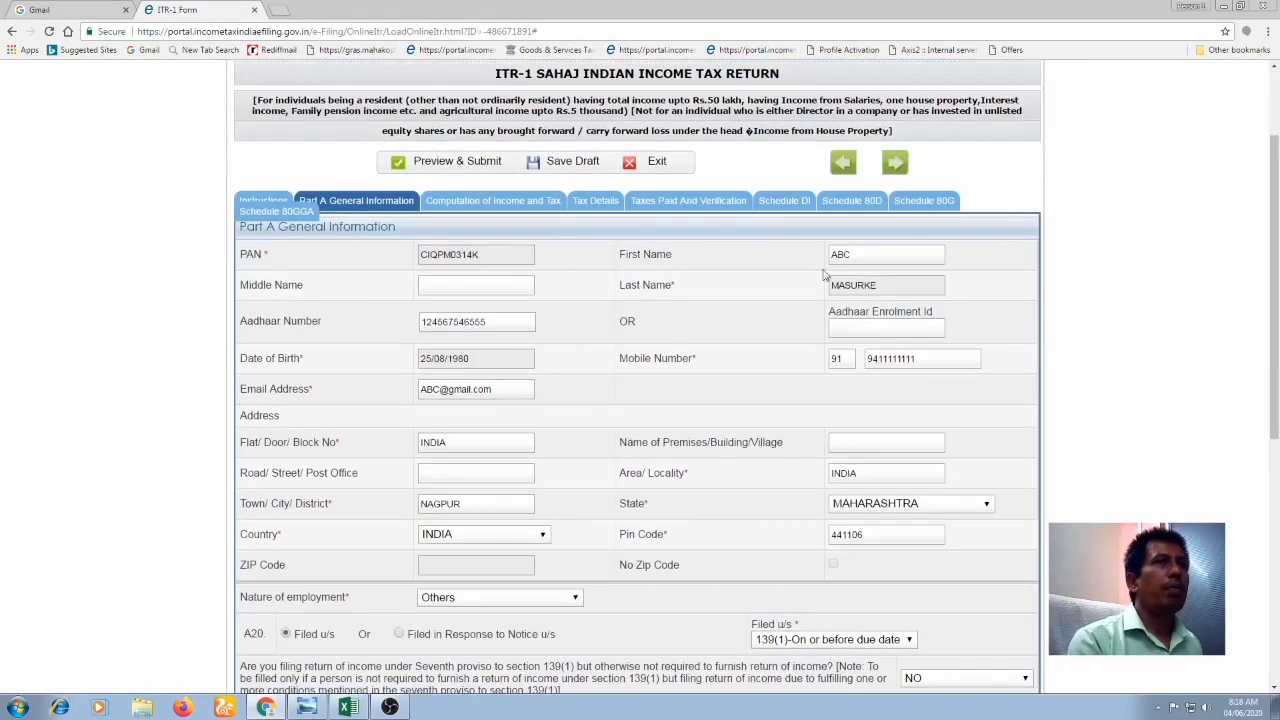
scroll(530, 330, down, 3)
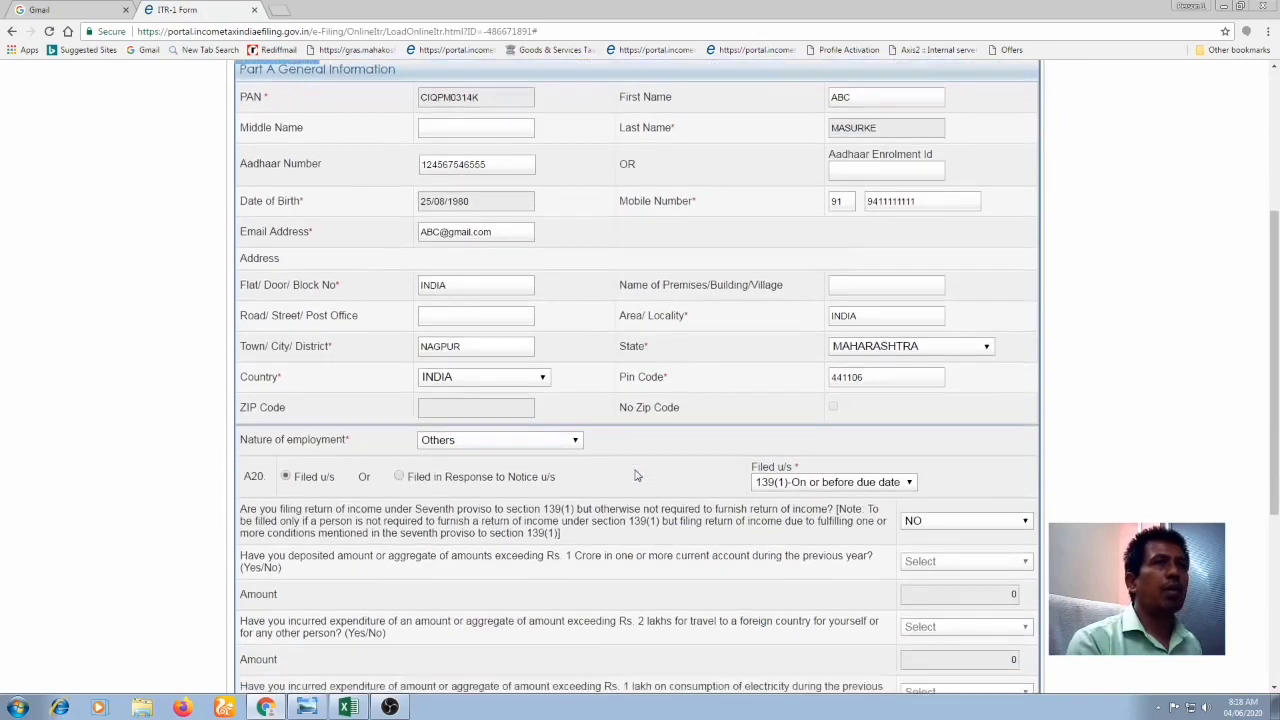
scroll(636, 476, down, 5)
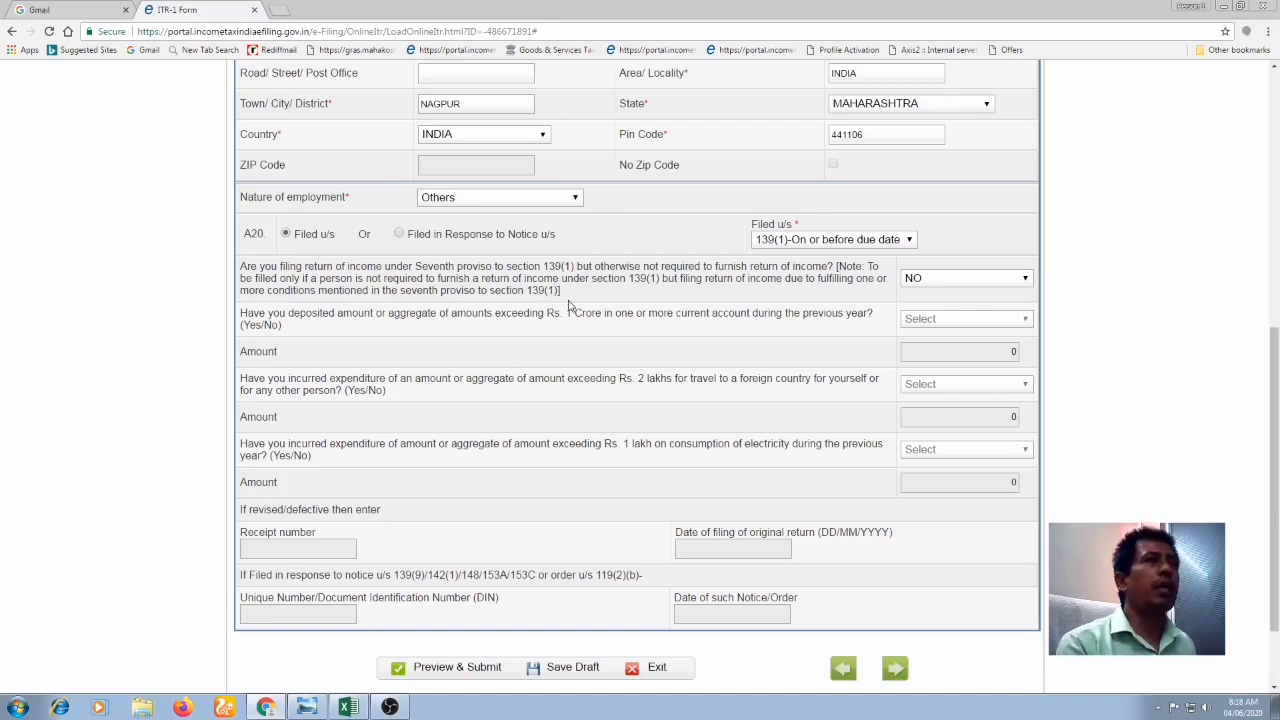
scroll(651, 377, up, 5)
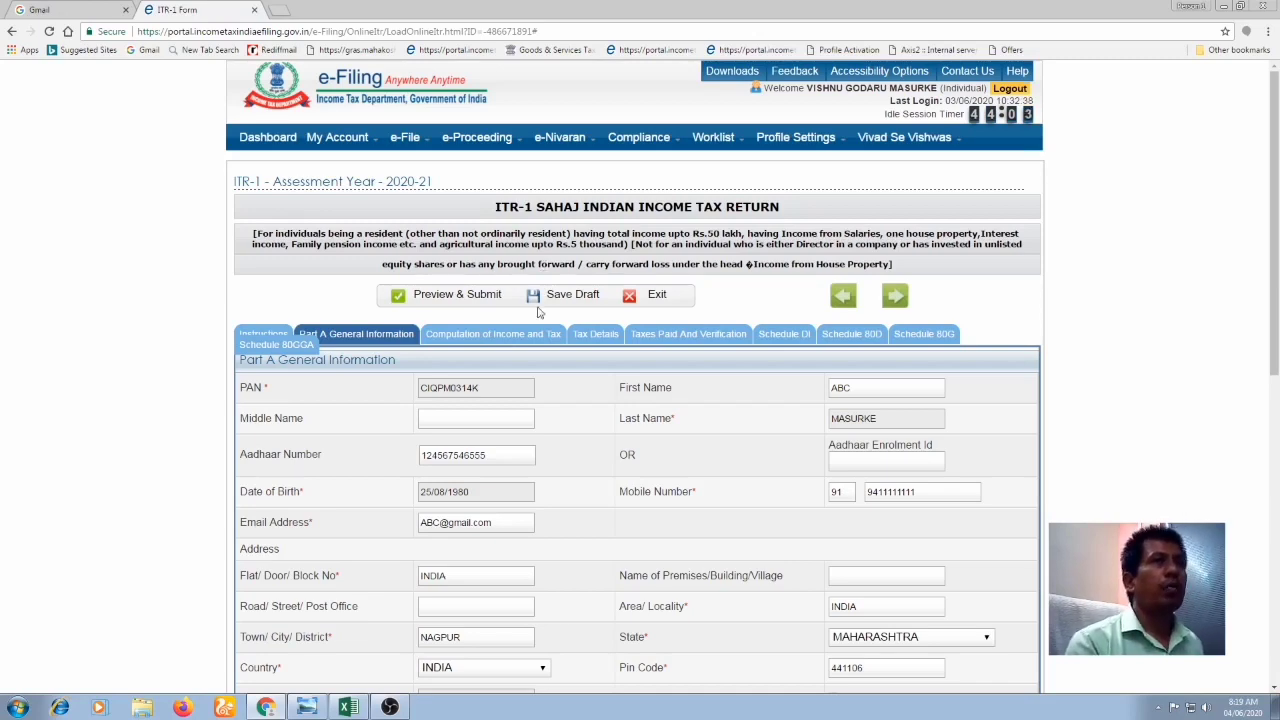
scroll(540, 312, down, 7)
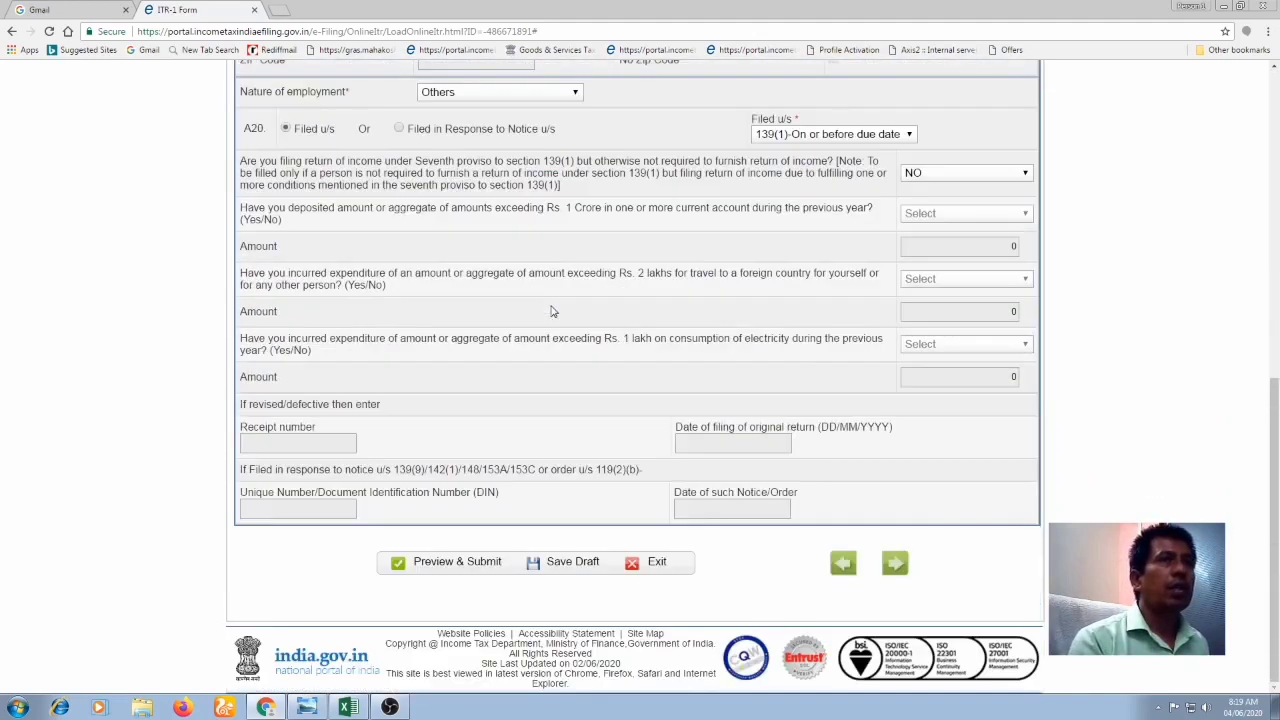
Step: Examine the available filing sections under Filed u/s, keeping the current selection
scroll(640, 320, up, 1)
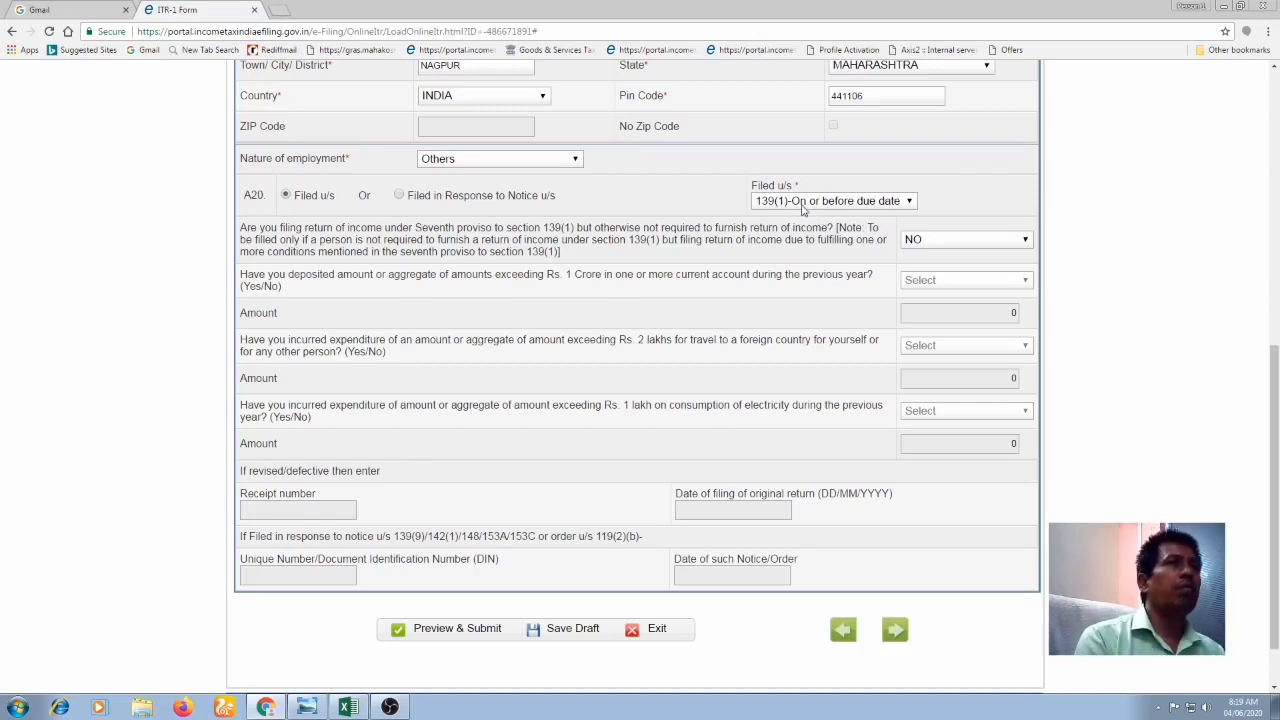
click(909, 205)
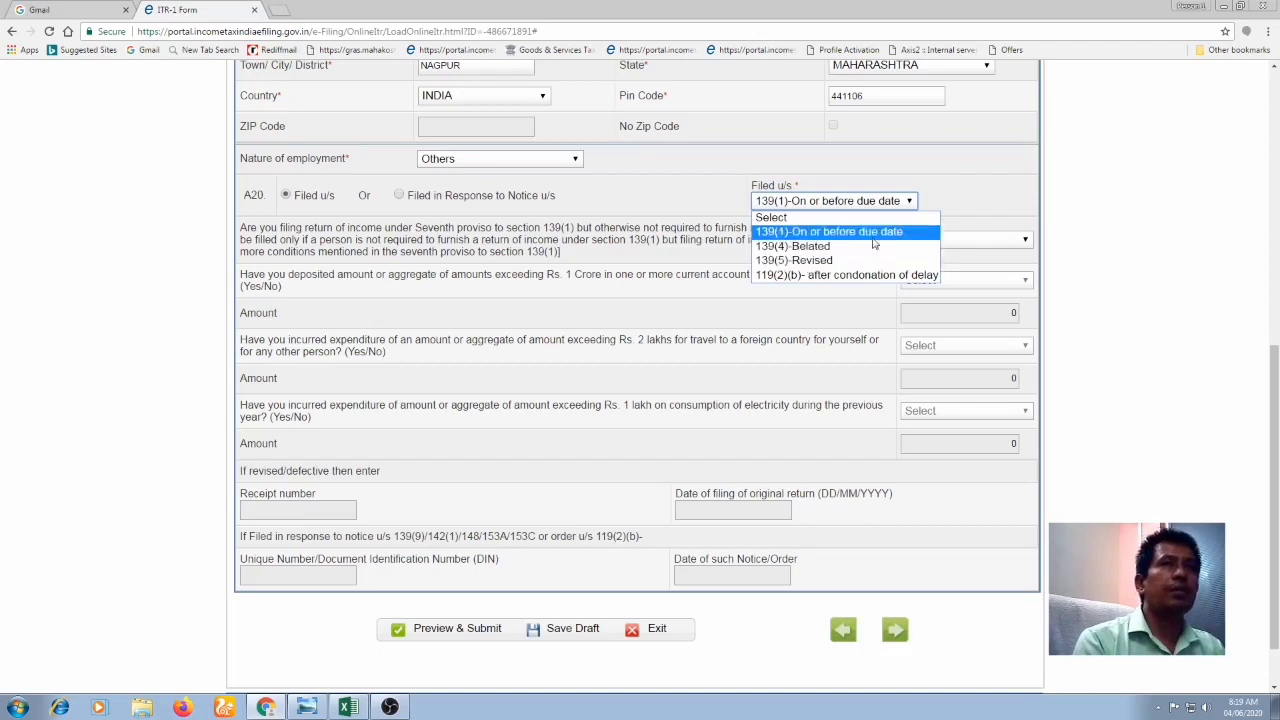
click(928, 170)
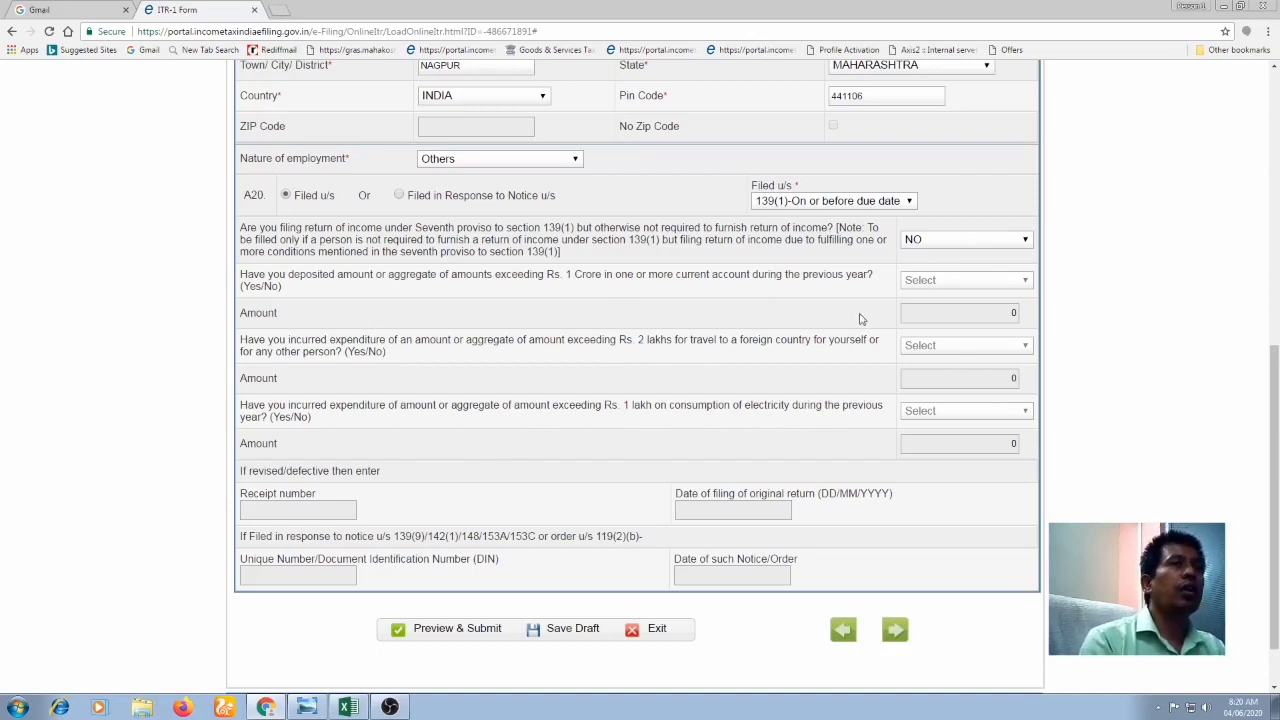
Step: Open Computation of Income and Tax and examine the gross salary fields and the exempt allowance types with their amount field
scroll(780, 393, up, 1)
scroll(780, 396, up, 10)
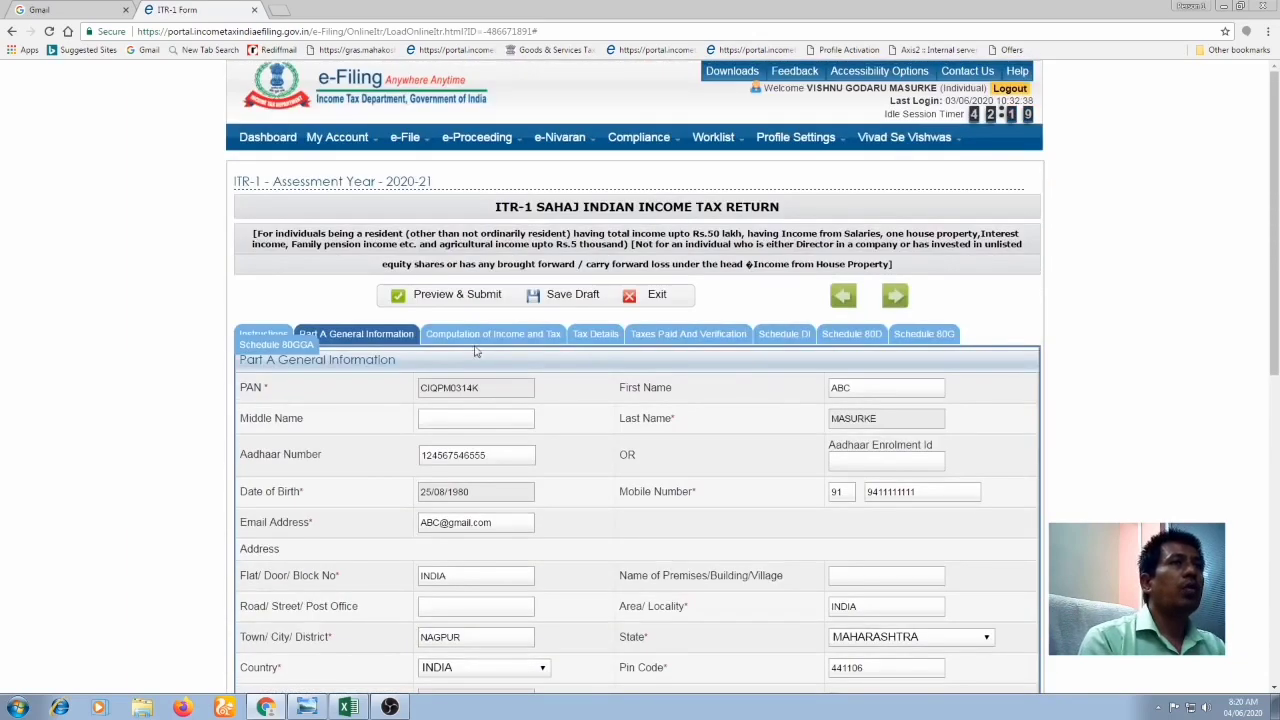
click(476, 336)
scroll(617, 403, down, 3)
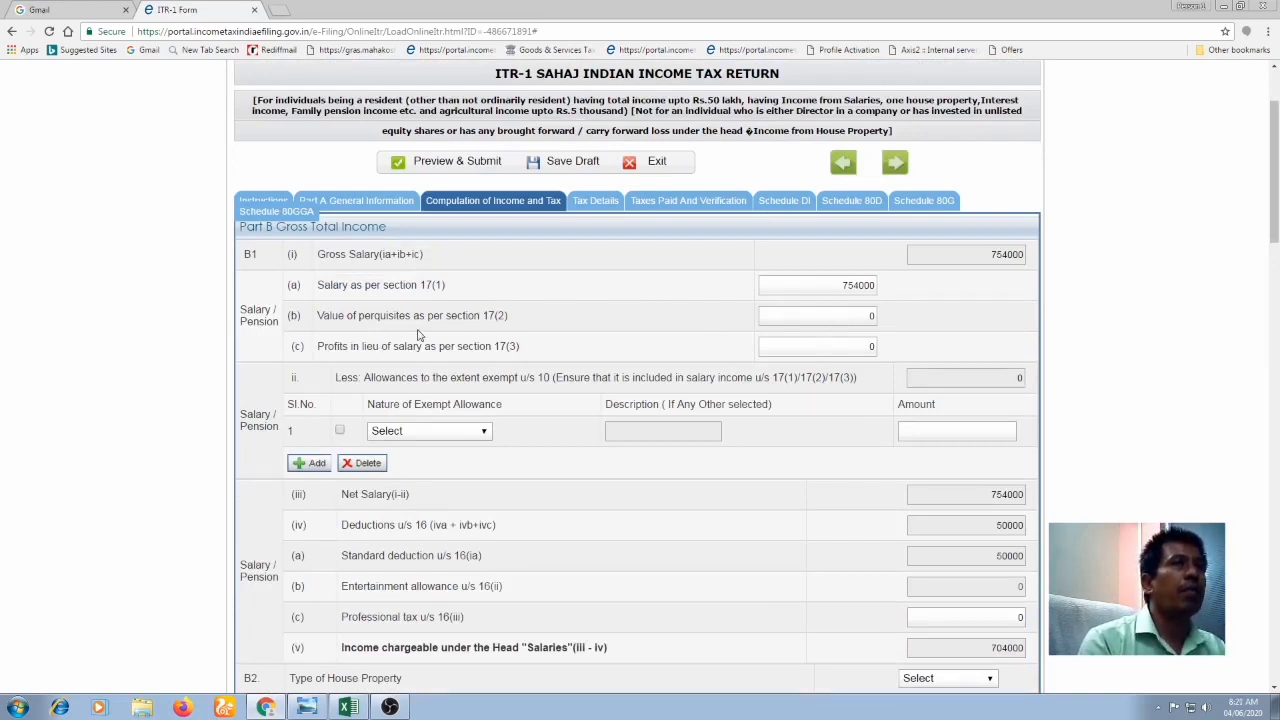
scroll(808, 432, down, 1)
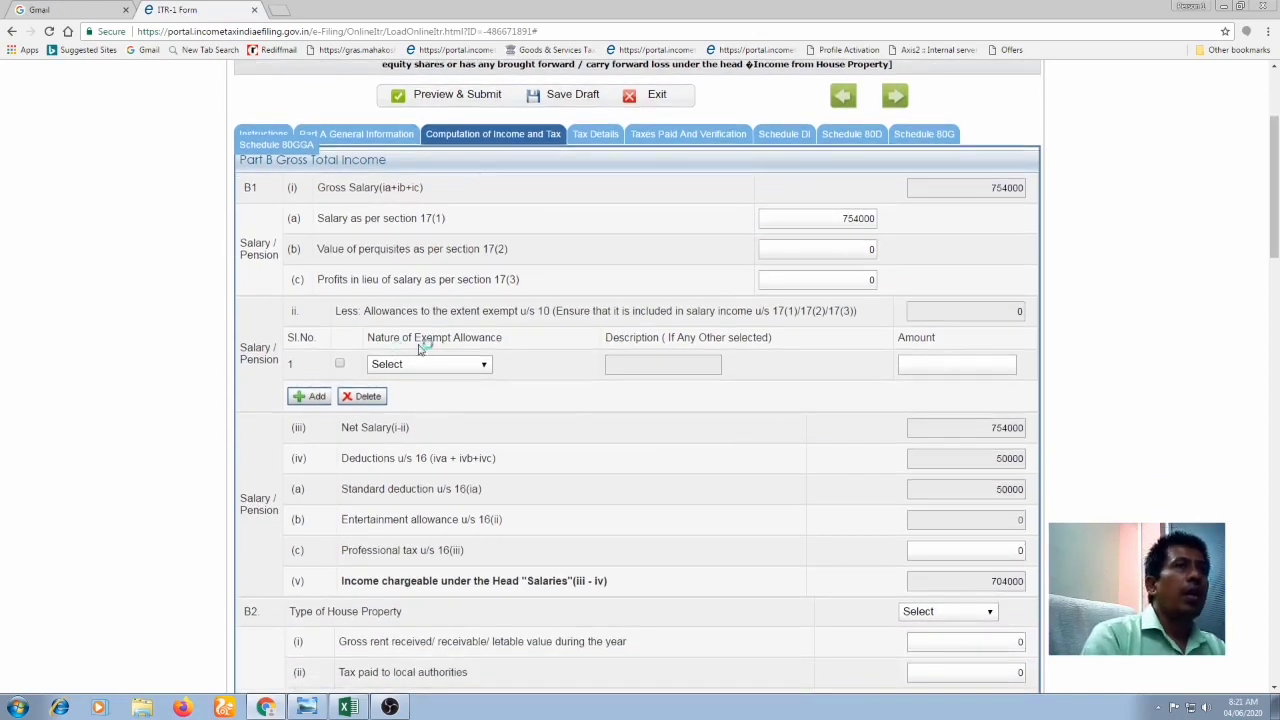
click(476, 366)
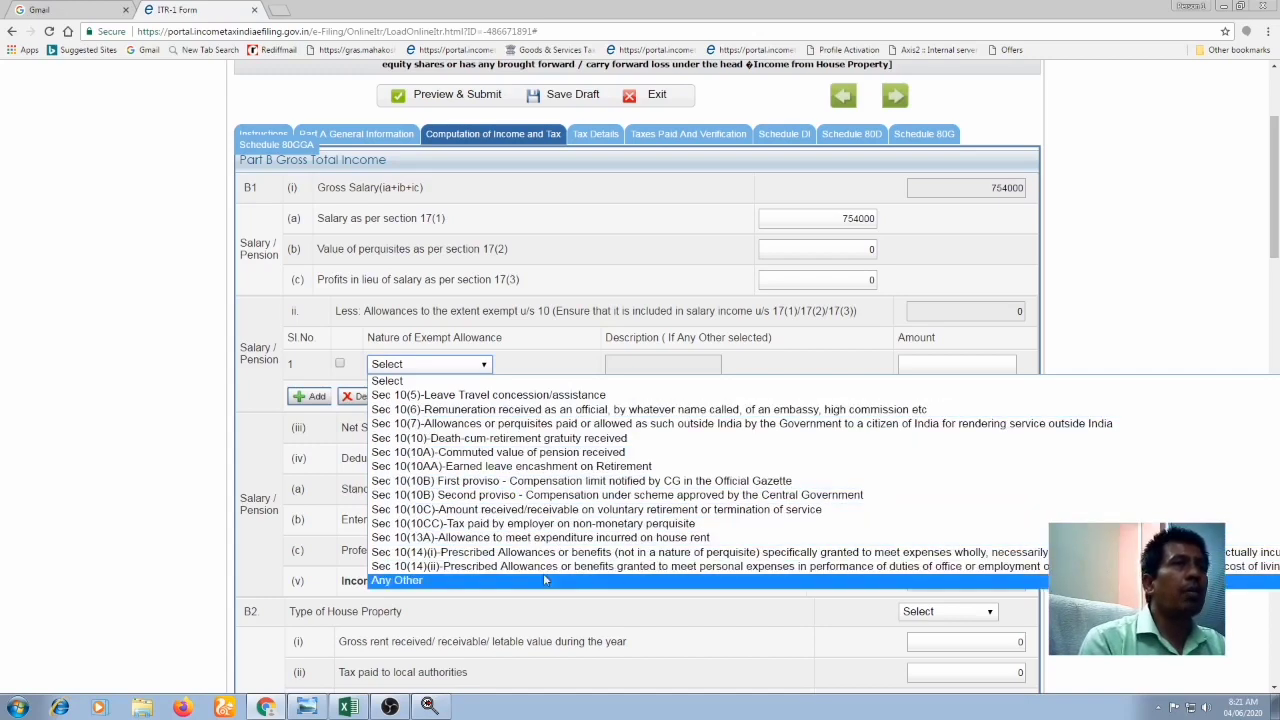
click(920, 366)
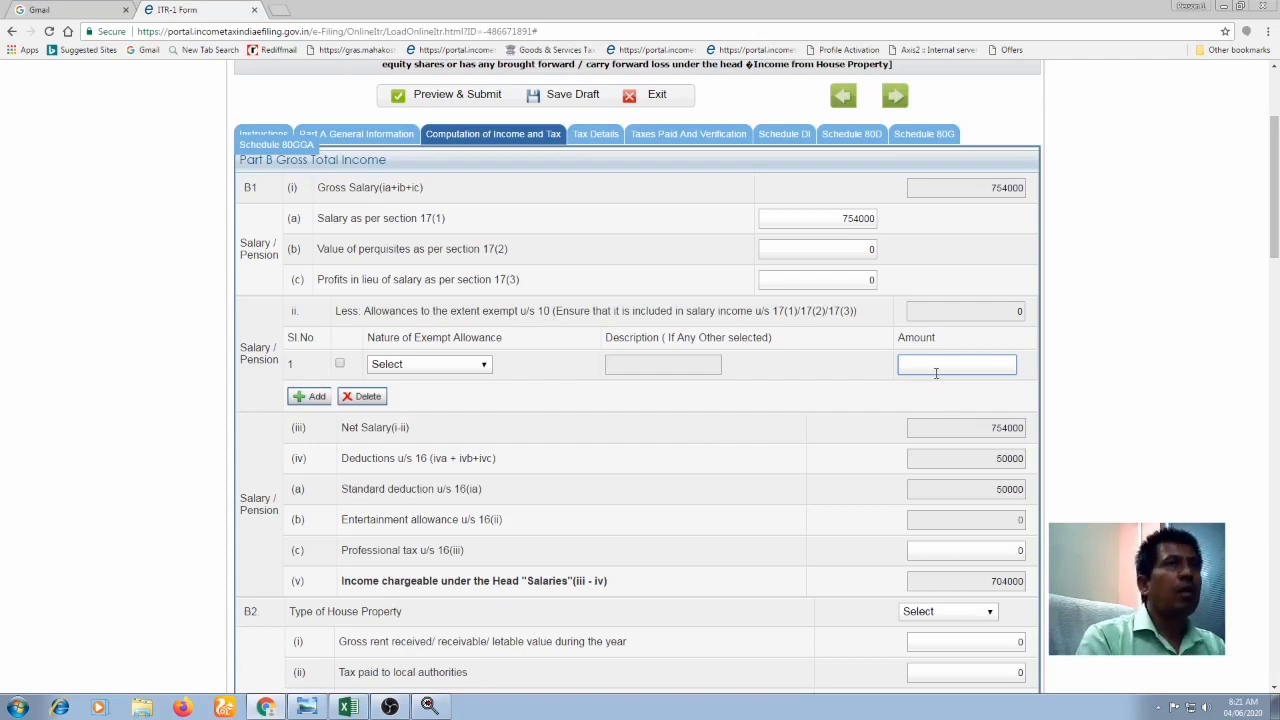
Step: Examine the professional tax field and the house property section, including the interest payable on borrowed capital
scroll(882, 411, down, 1)
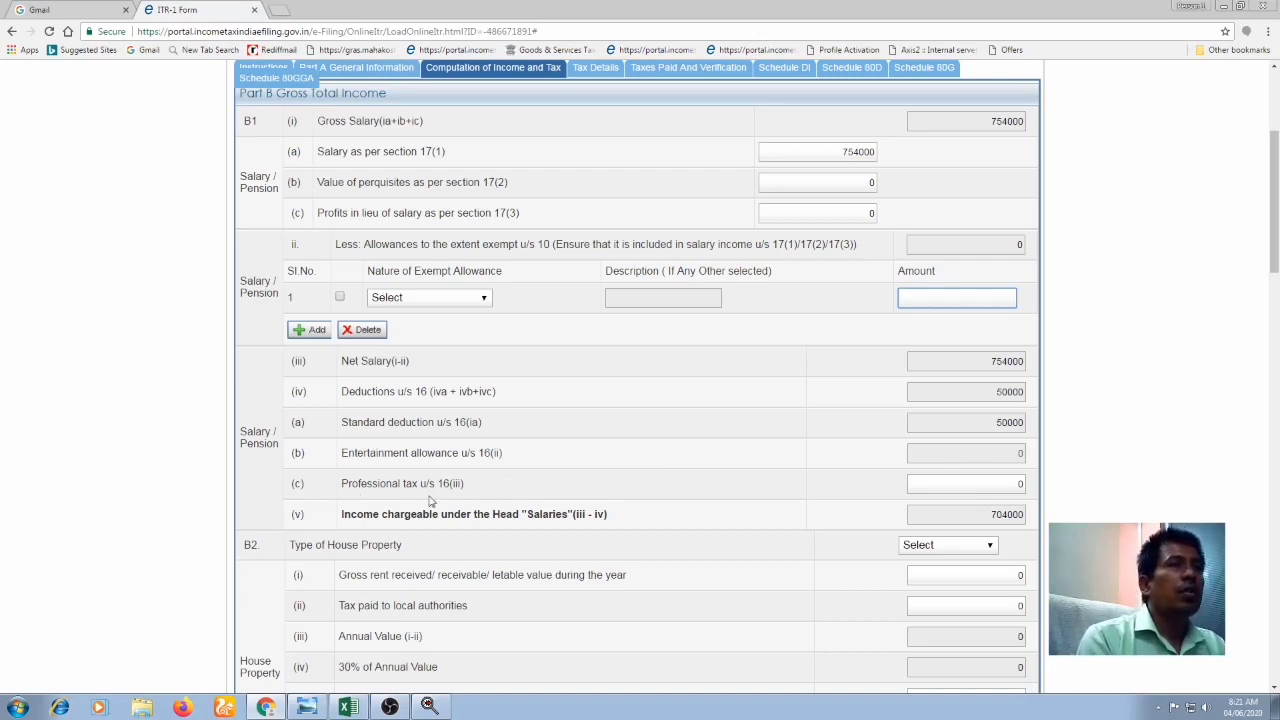
click(976, 486)
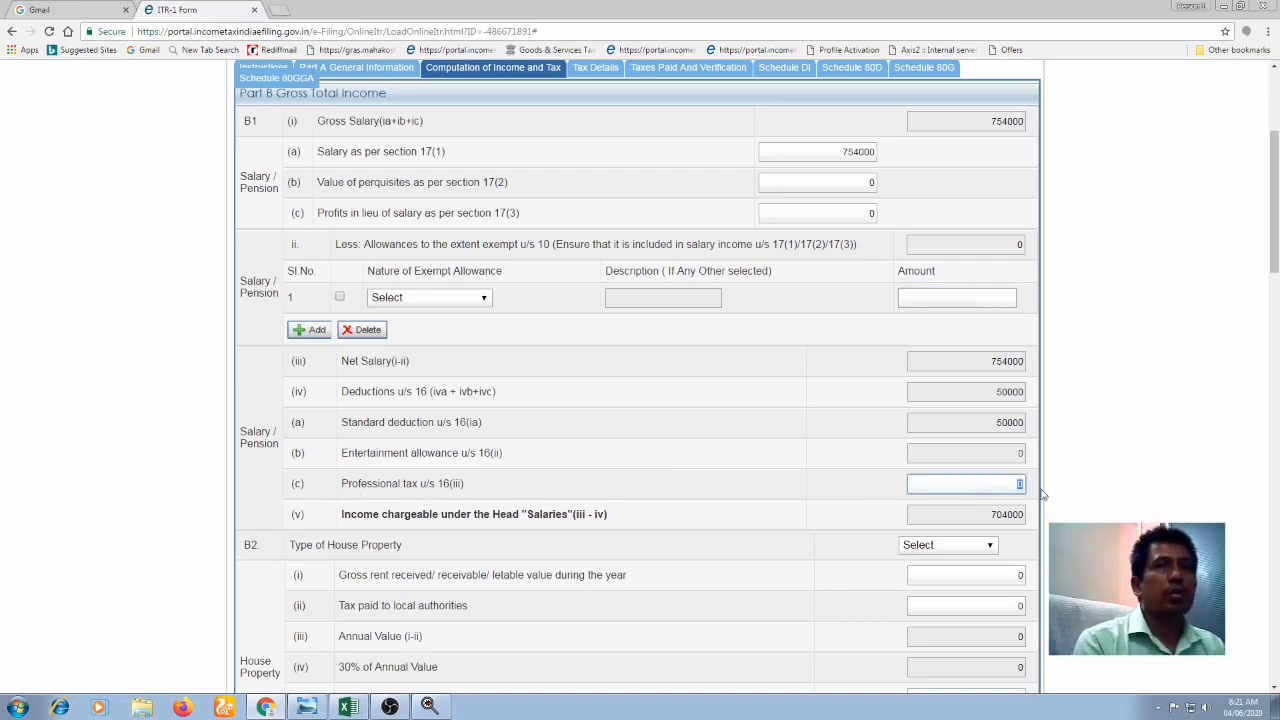
scroll(866, 523, down, 3)
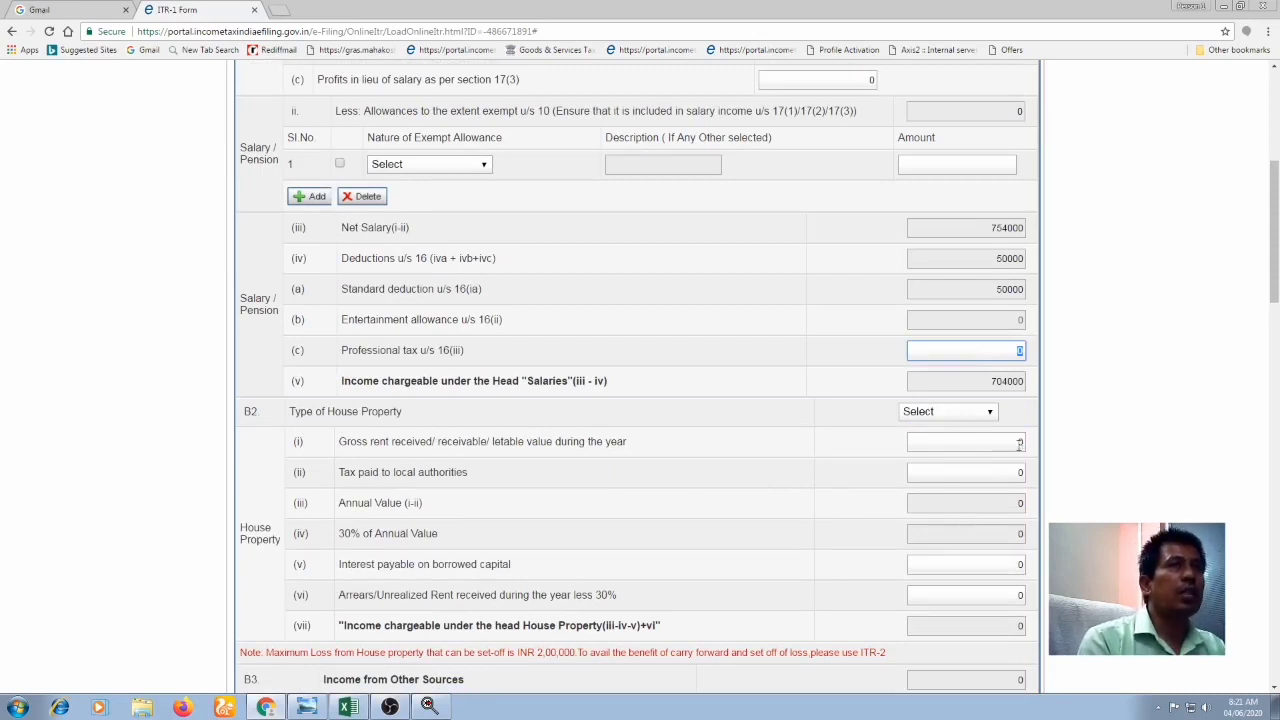
scroll(617, 530, down, 1)
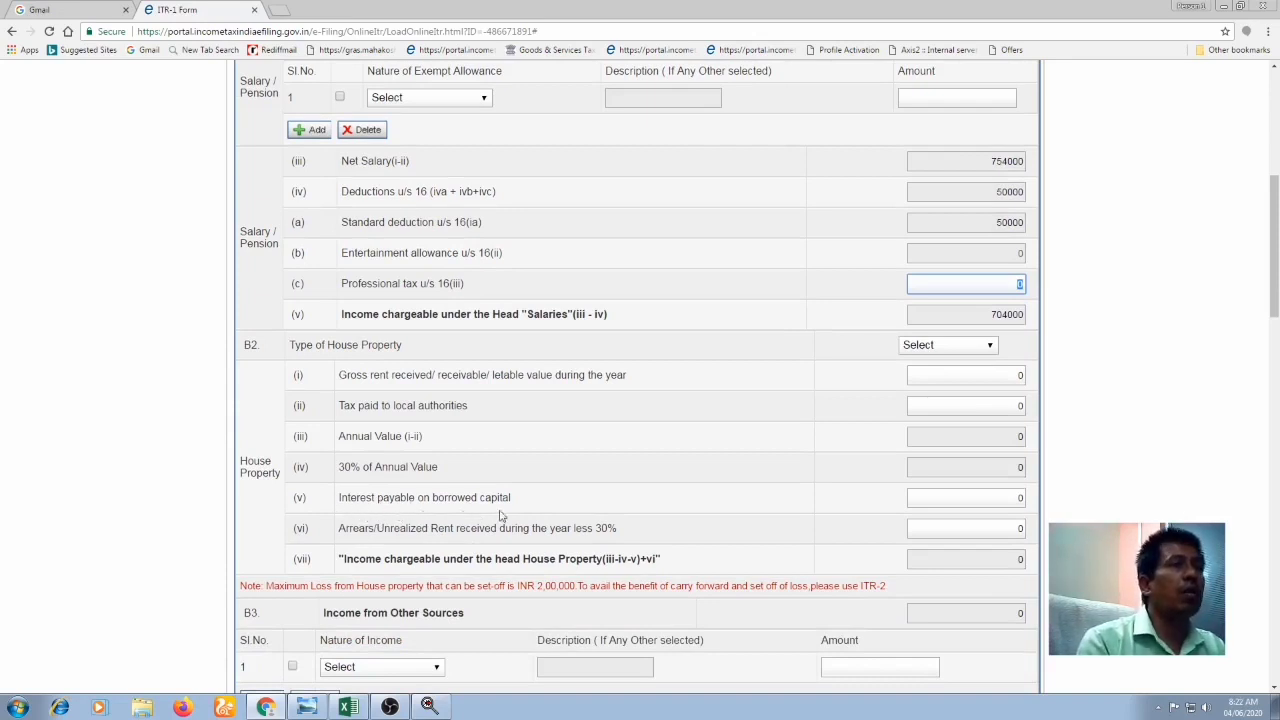
click(984, 500)
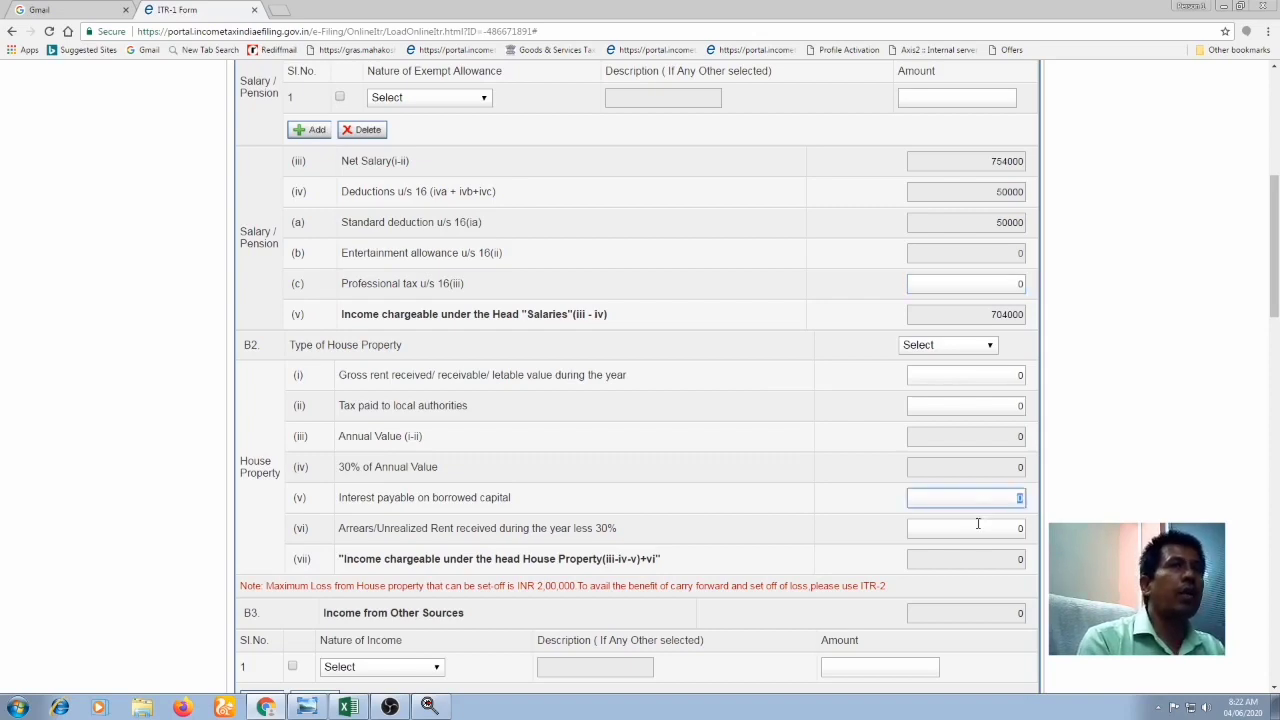
Step: Examine the income types and the amount field for Income from Other Sources in B3
scroll(978, 523, down, 3)
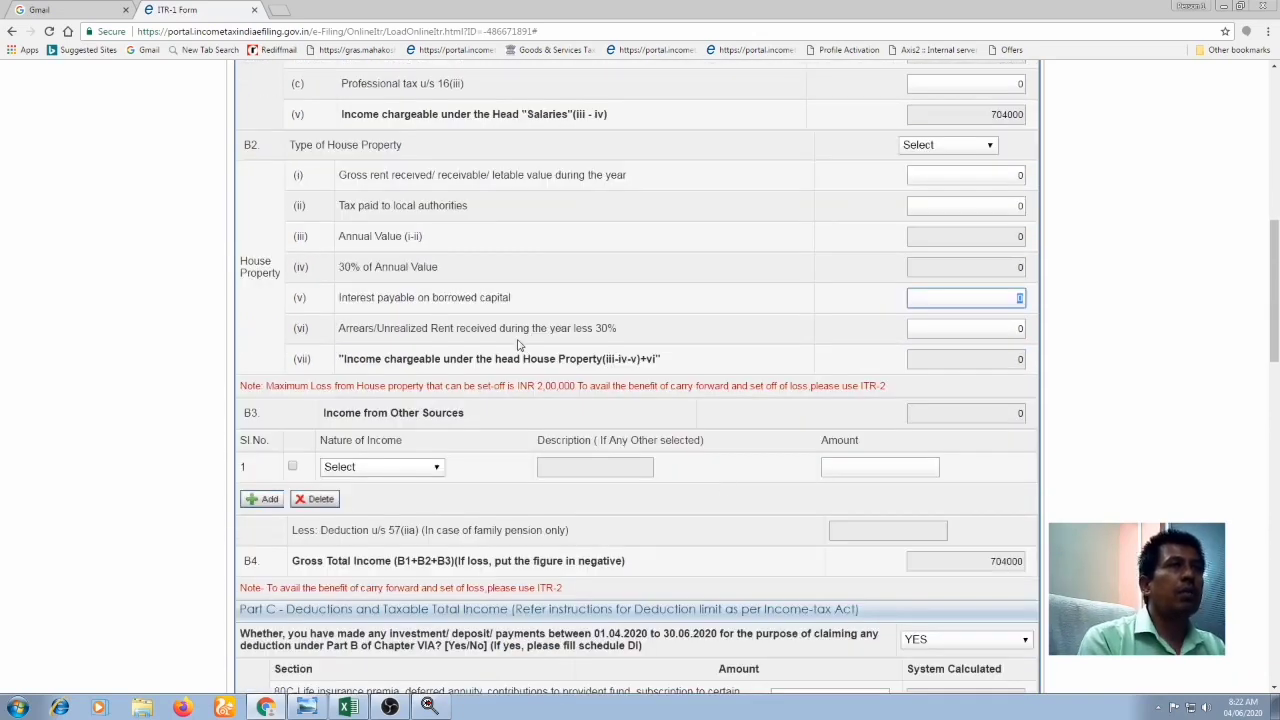
click(441, 468)
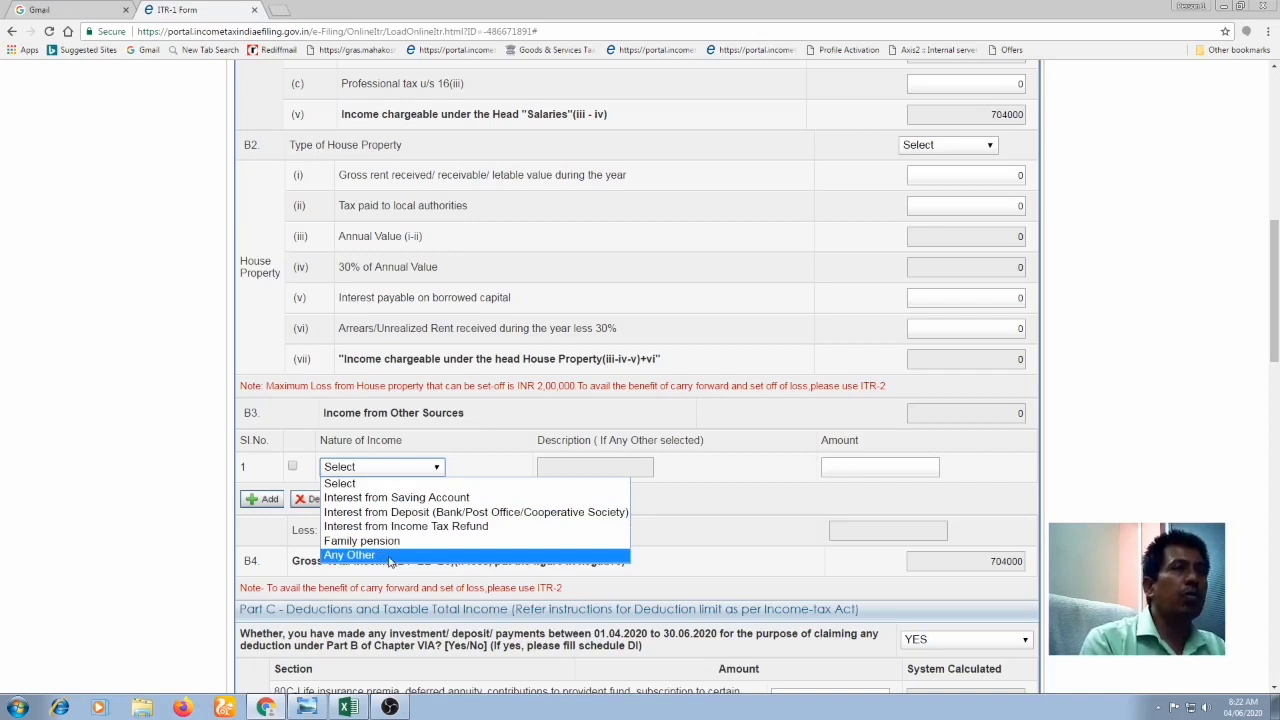
click(893, 475)
Step: Review the gross total income and the Part C deductions, dismissing the save-draft reminder
scroll(743, 543, down, 1)
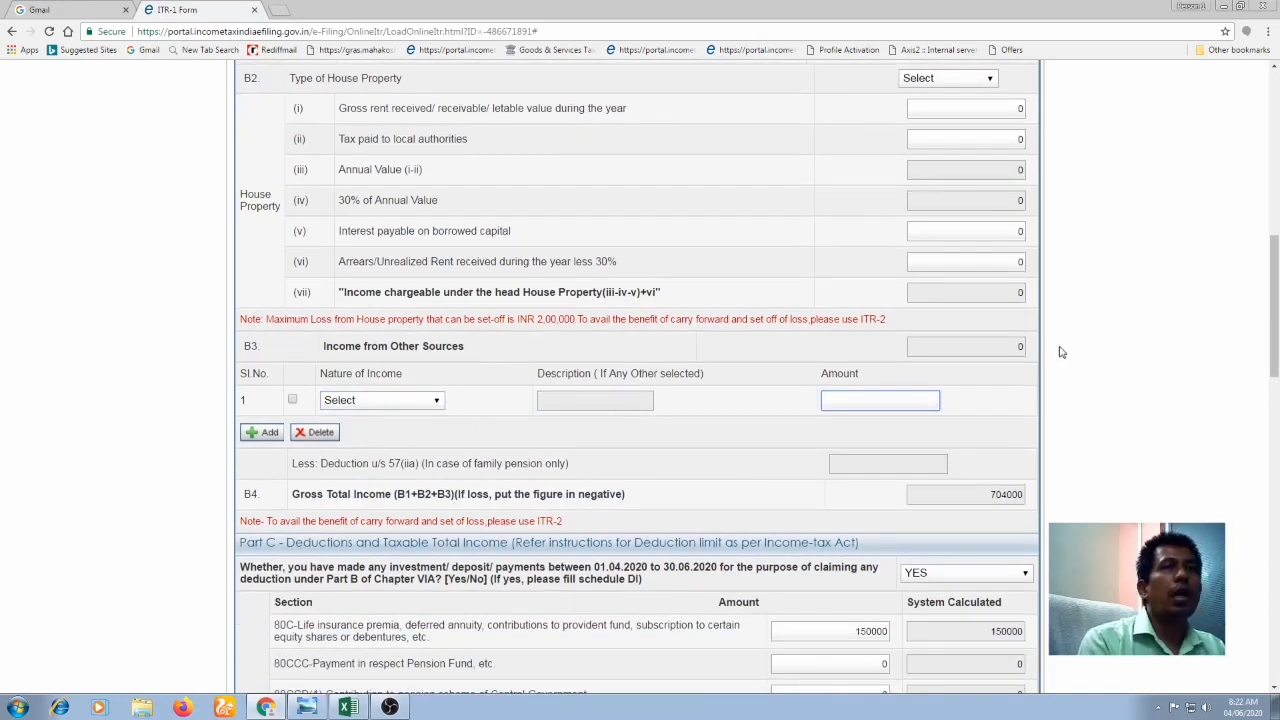
scroll(1010, 518, down, 2)
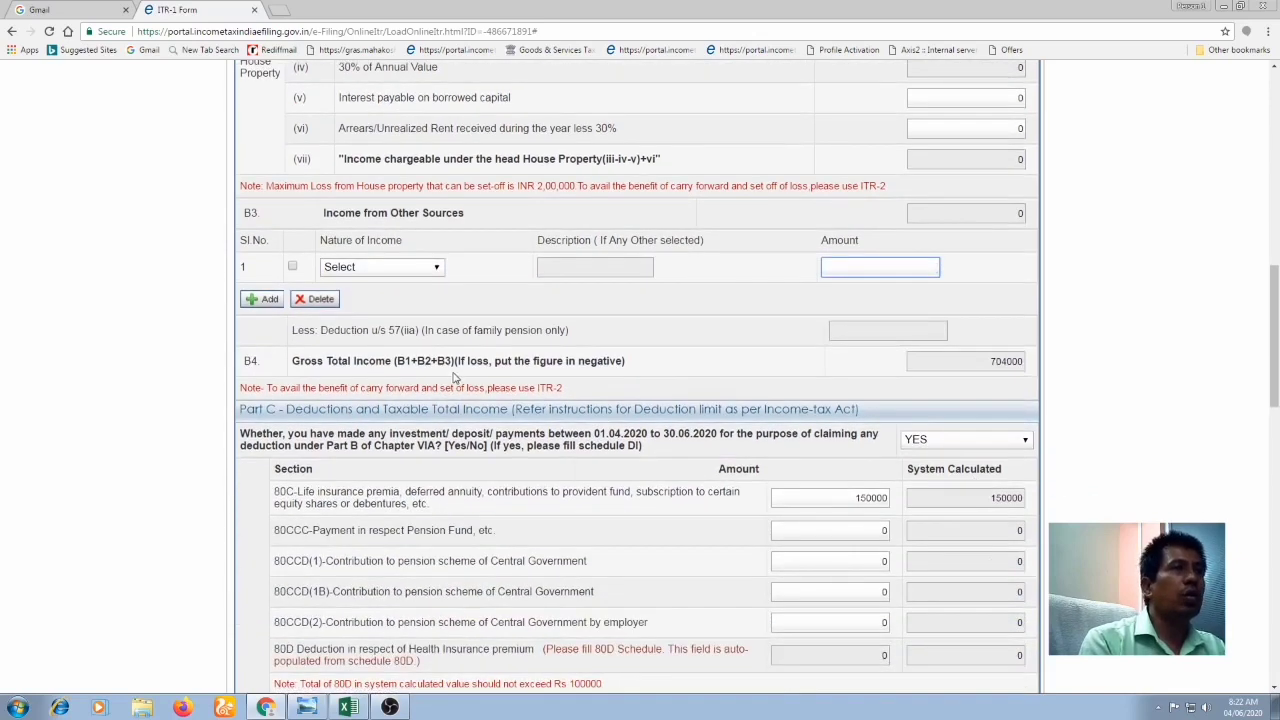
scroll(820, 431, down, 1)
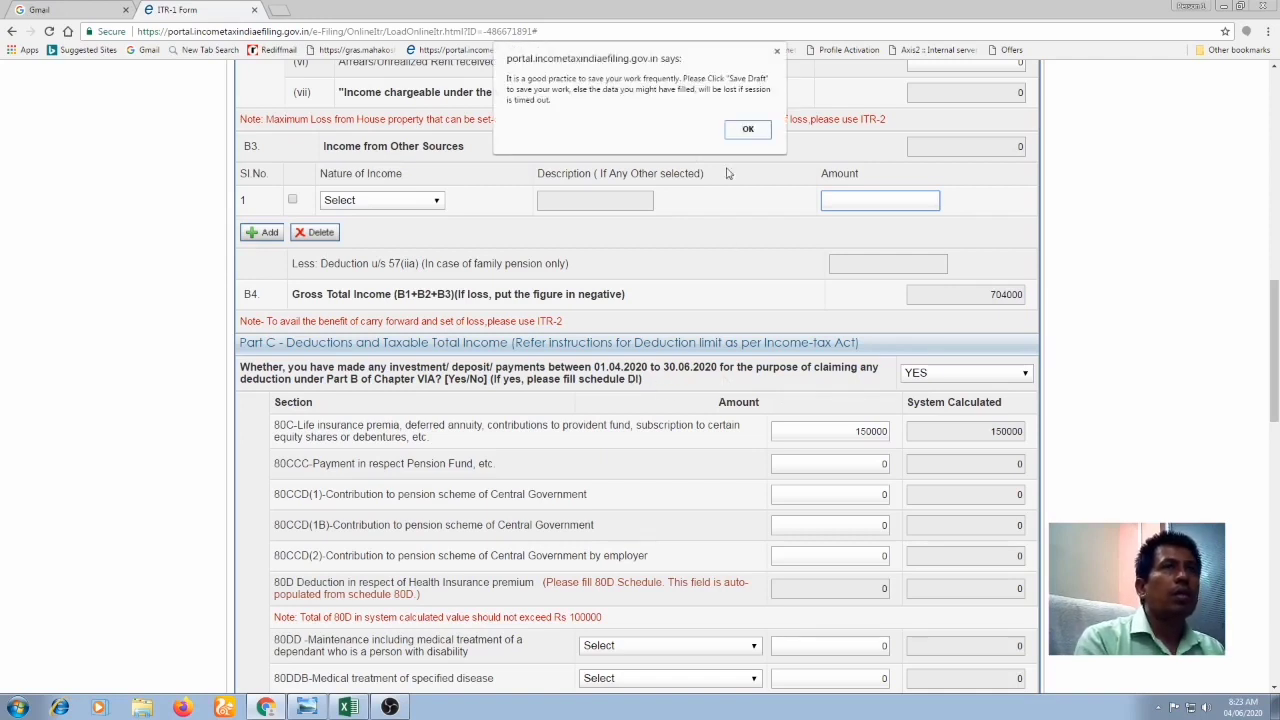
click(777, 51)
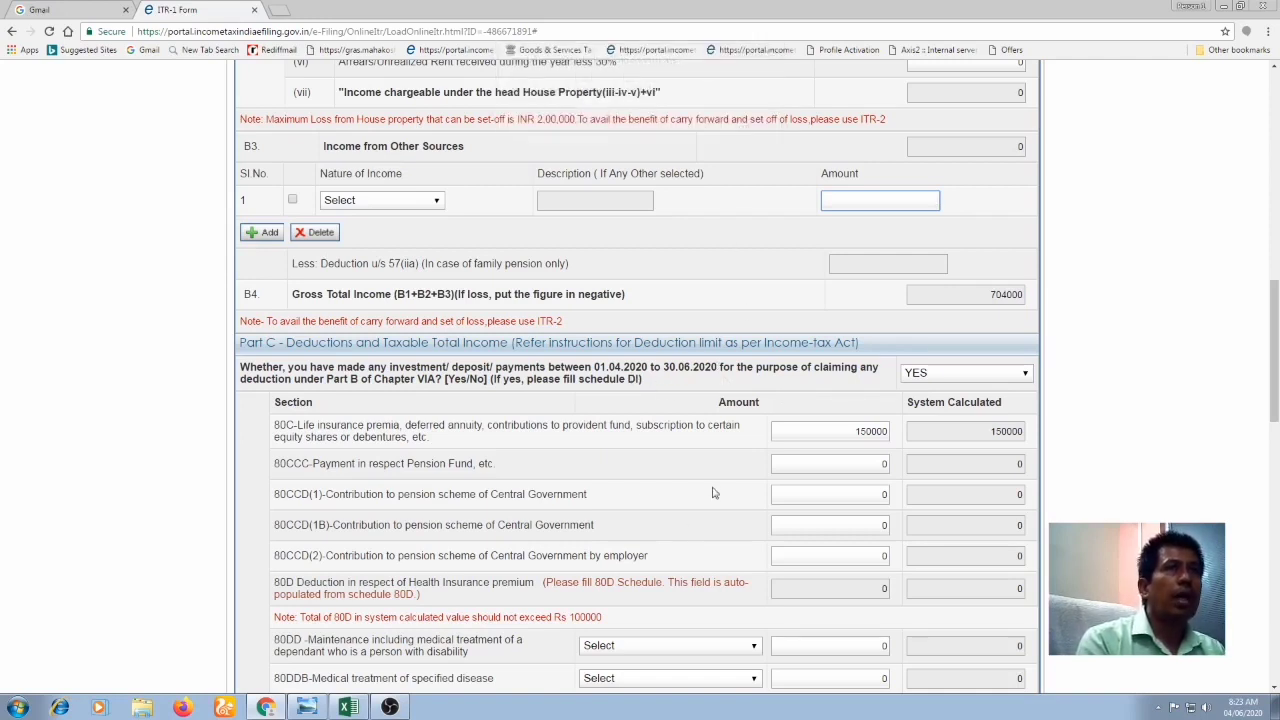
Step: Open Schedule DI and examine the deduction amounts attributable to investments made between 01.04.2020 and 30.06.2020
click(806, 463)
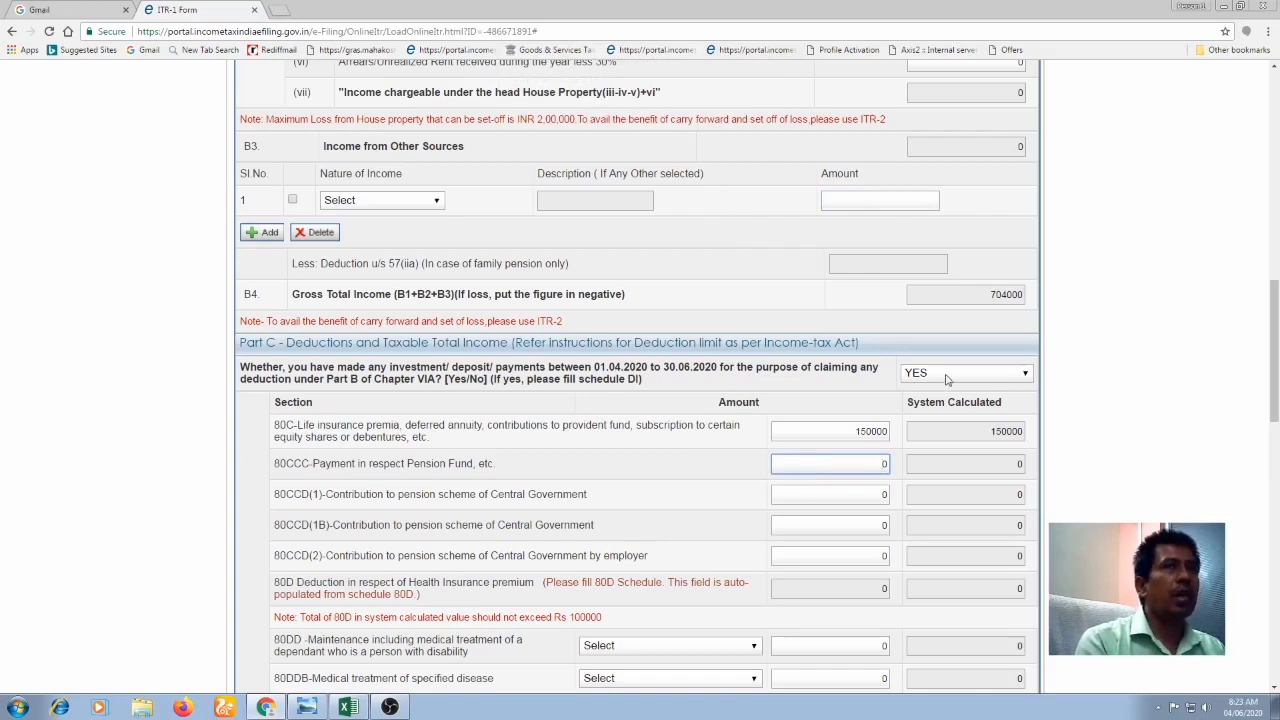
scroll(903, 443, up, 12)
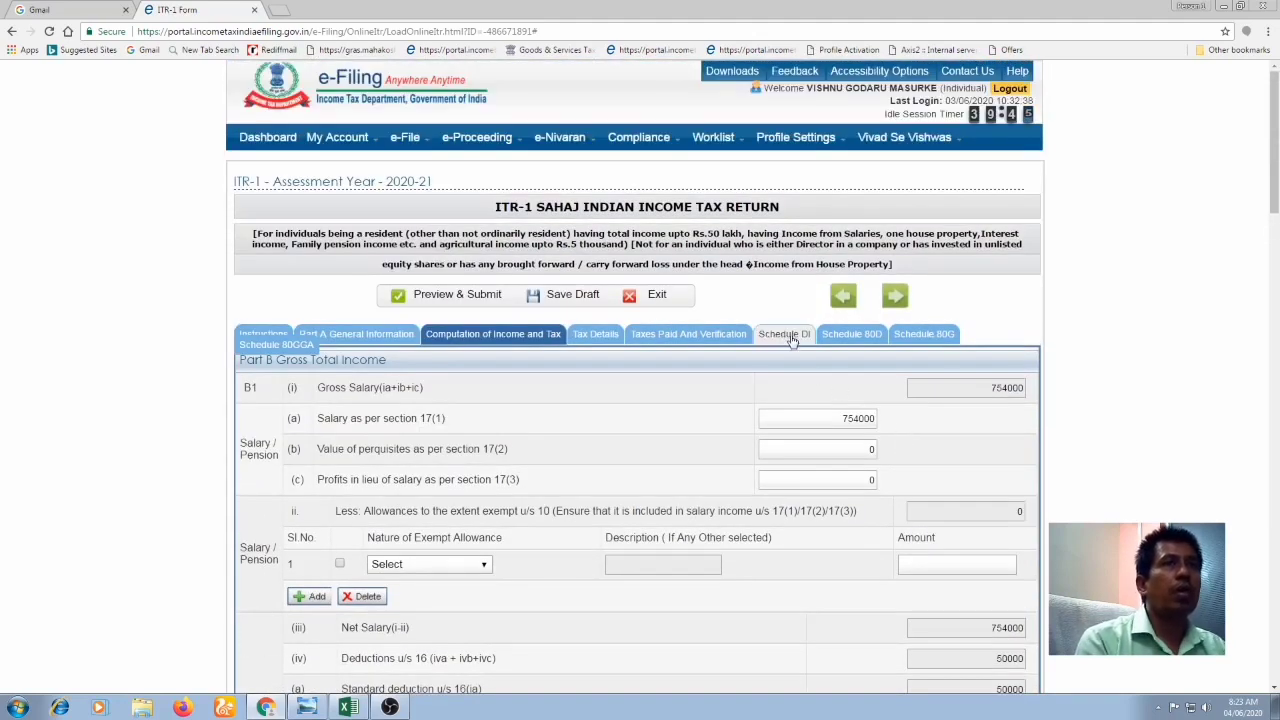
click(788, 338)
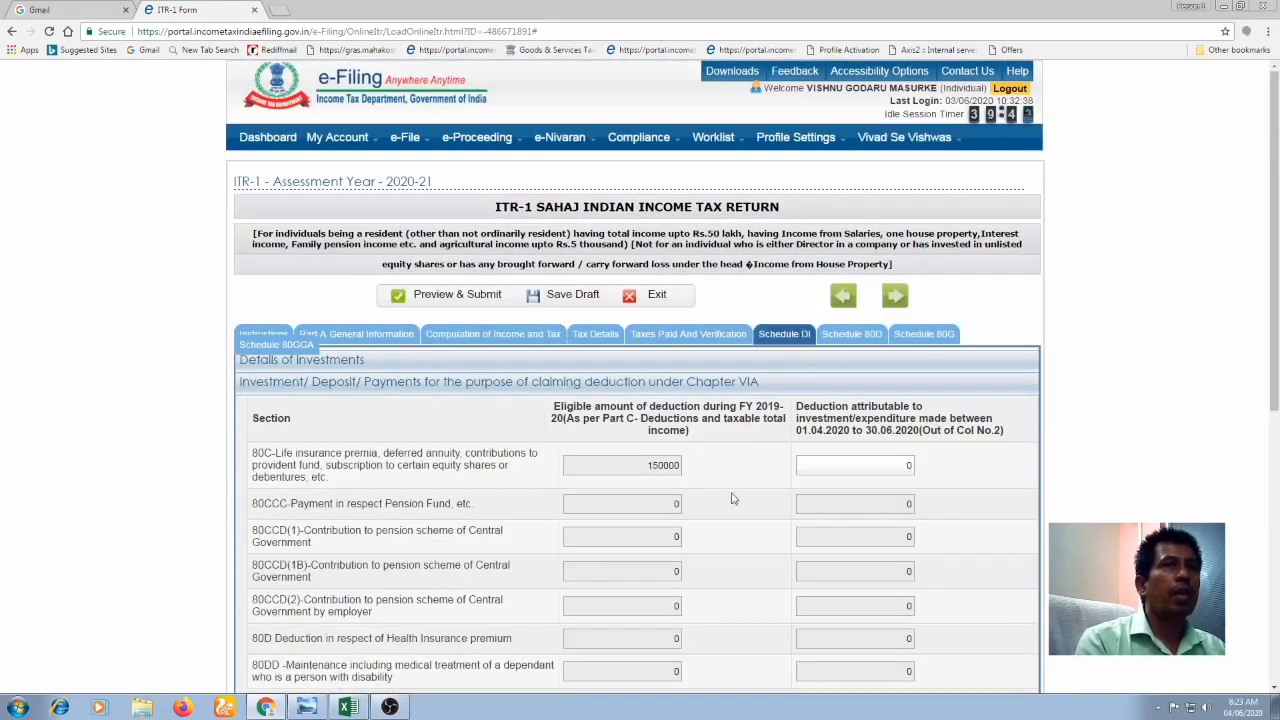
scroll(704, 478, down, 3)
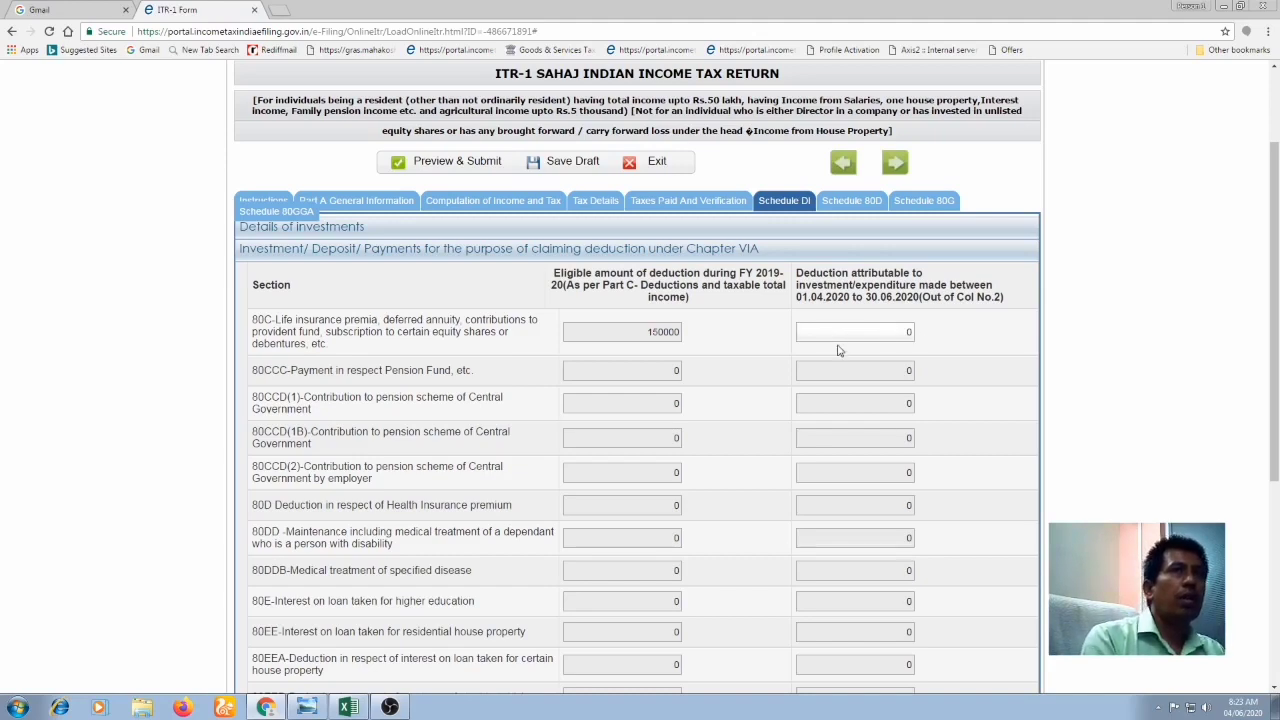
scroll(855, 403, down, 2)
scroll(820, 380, up, 2)
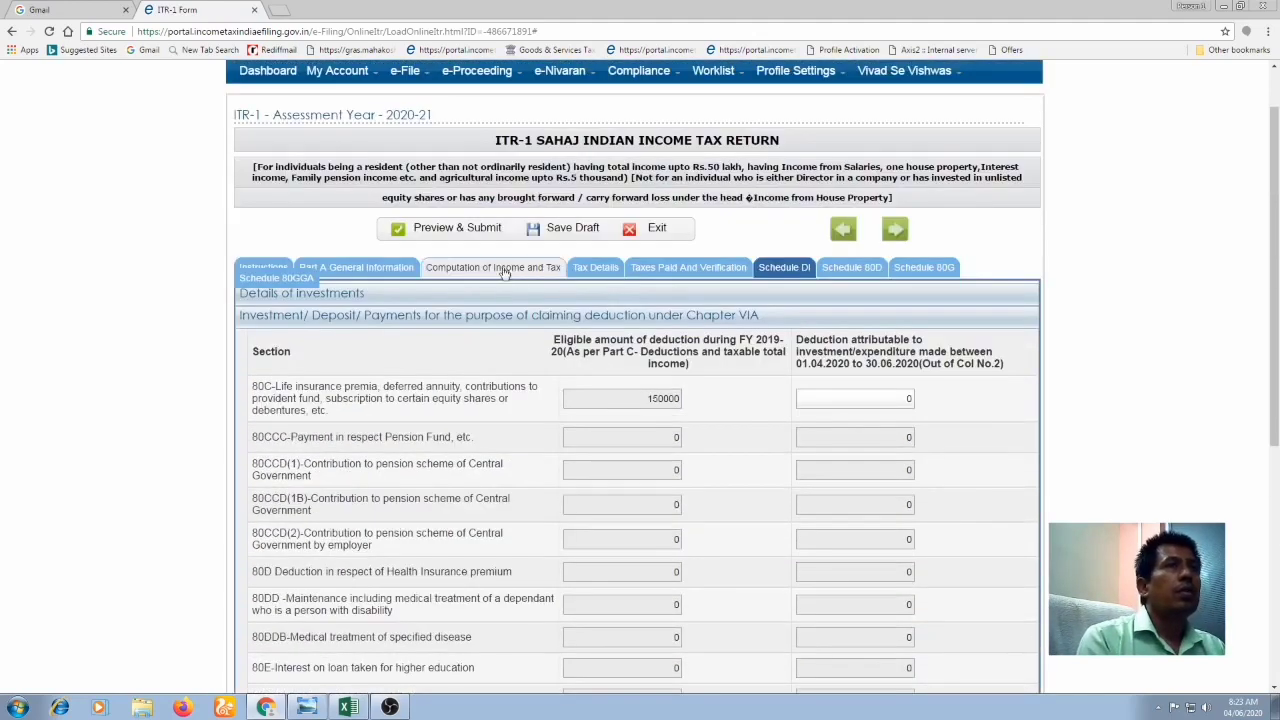
Step: Return to Computation of Income and Tax and review the Part C deductions and the exempt income types
click(498, 268)
scroll(820, 479, down, 11)
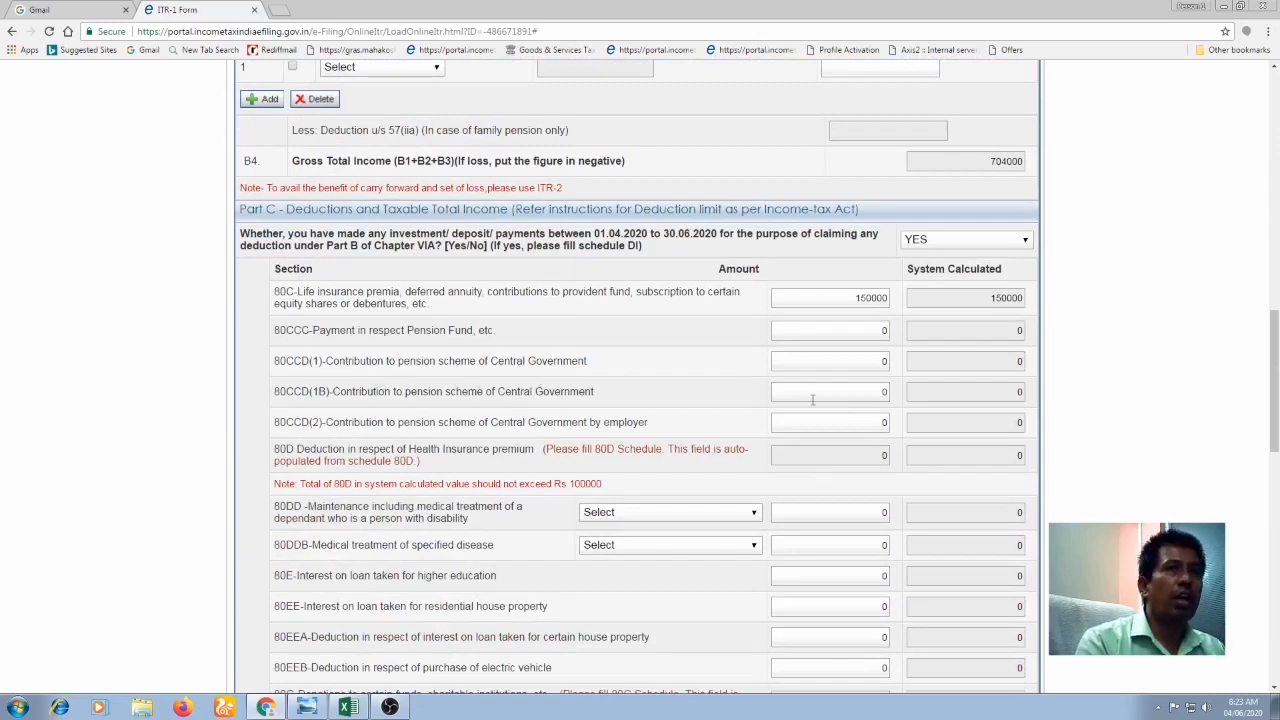
scroll(816, 580, down, 8)
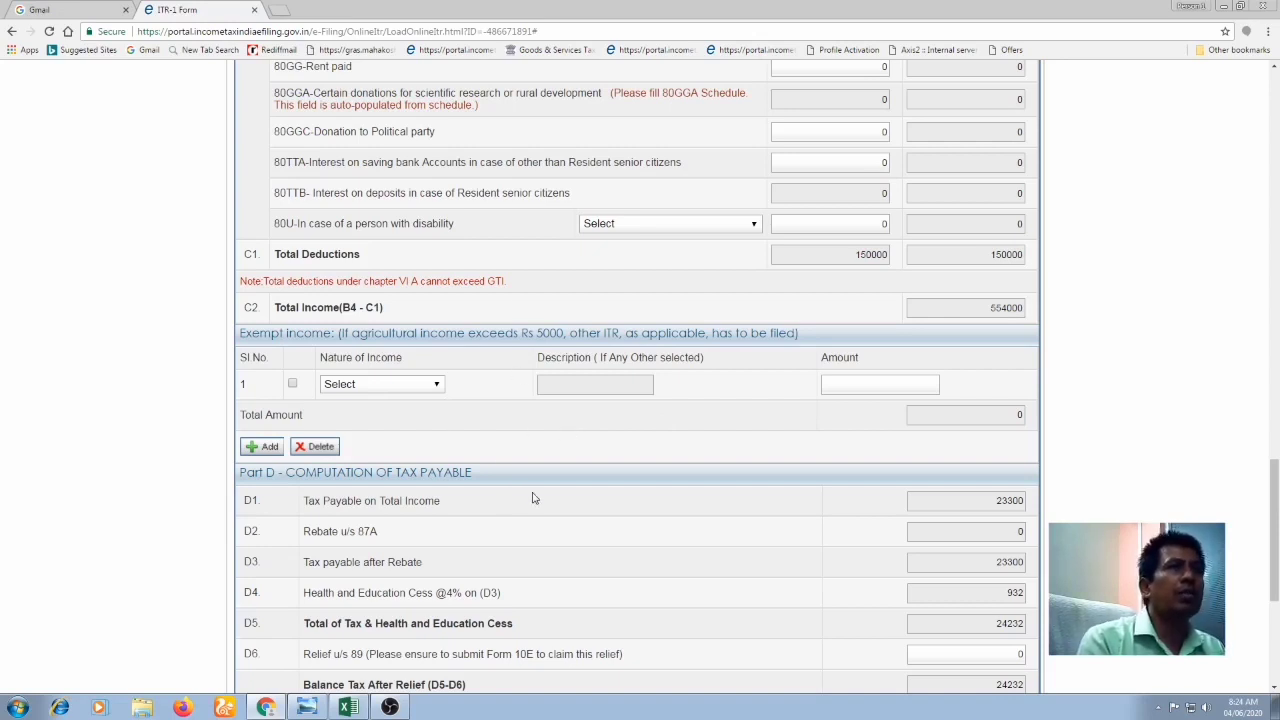
click(410, 385)
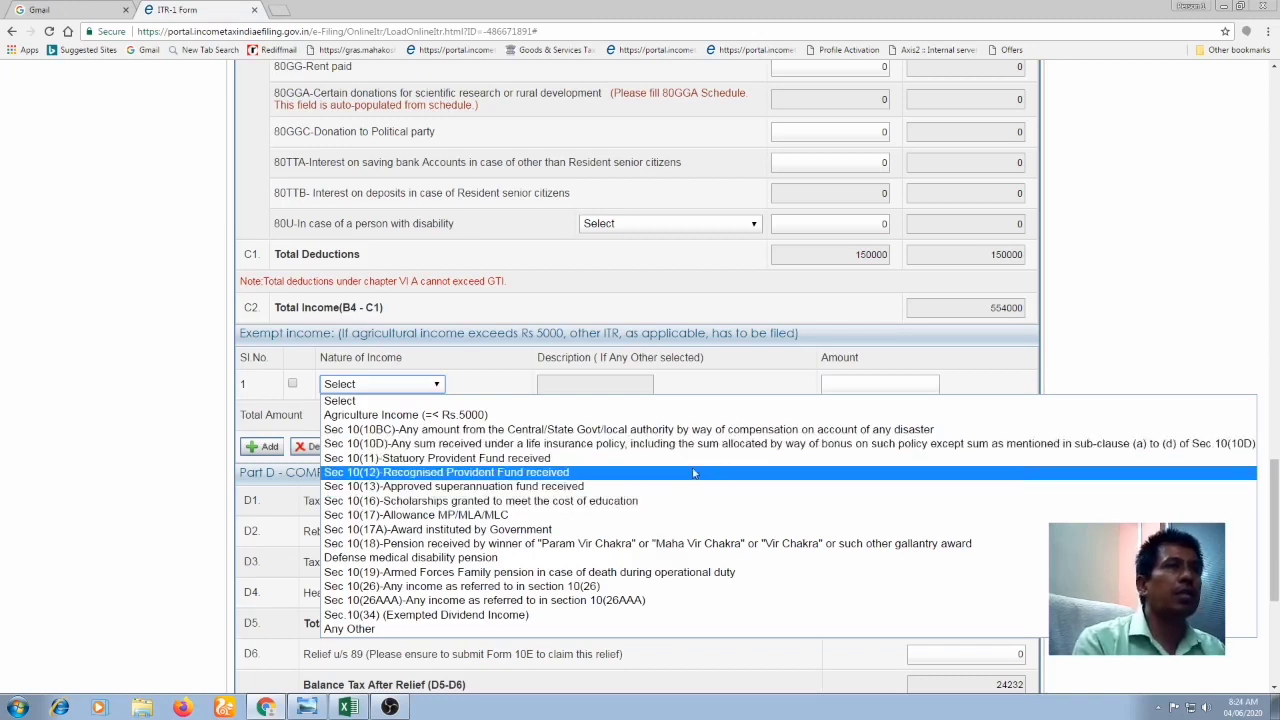
click(773, 359)
Step: Review the Part D computation of tax payable, including cess, interest and total tax
scroll(650, 490, down, 1)
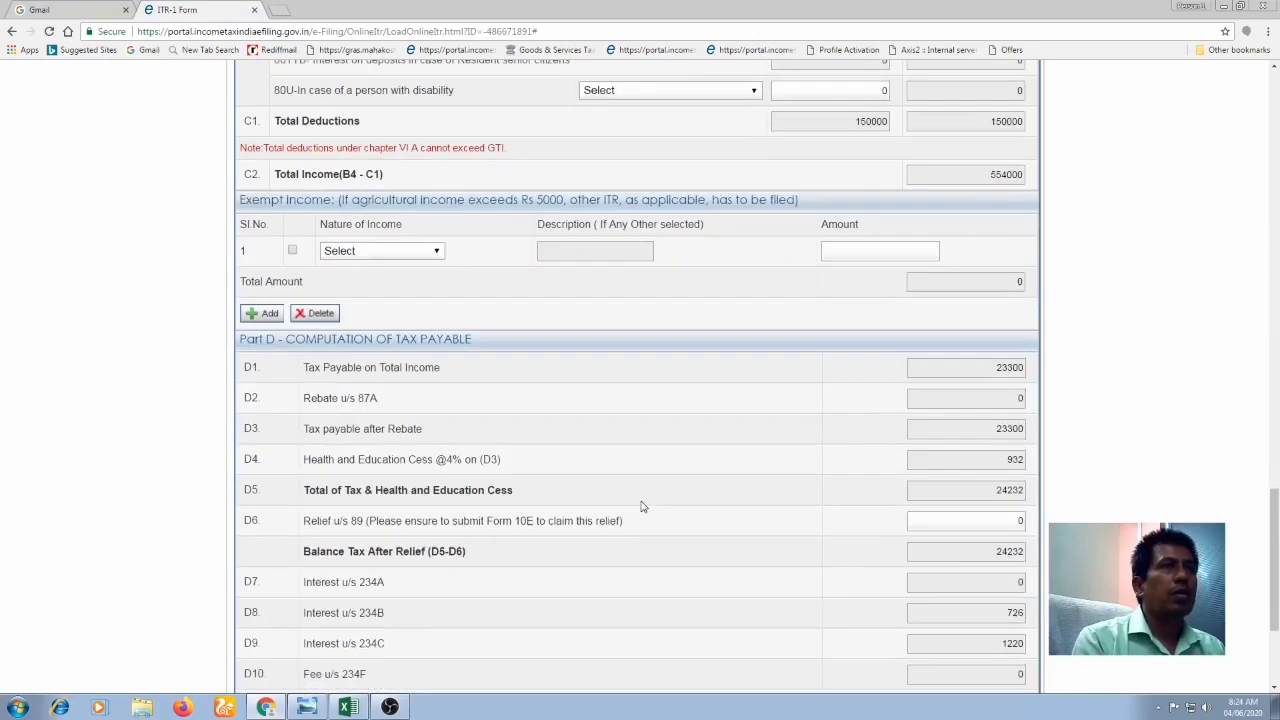
scroll(571, 400, up, 5)
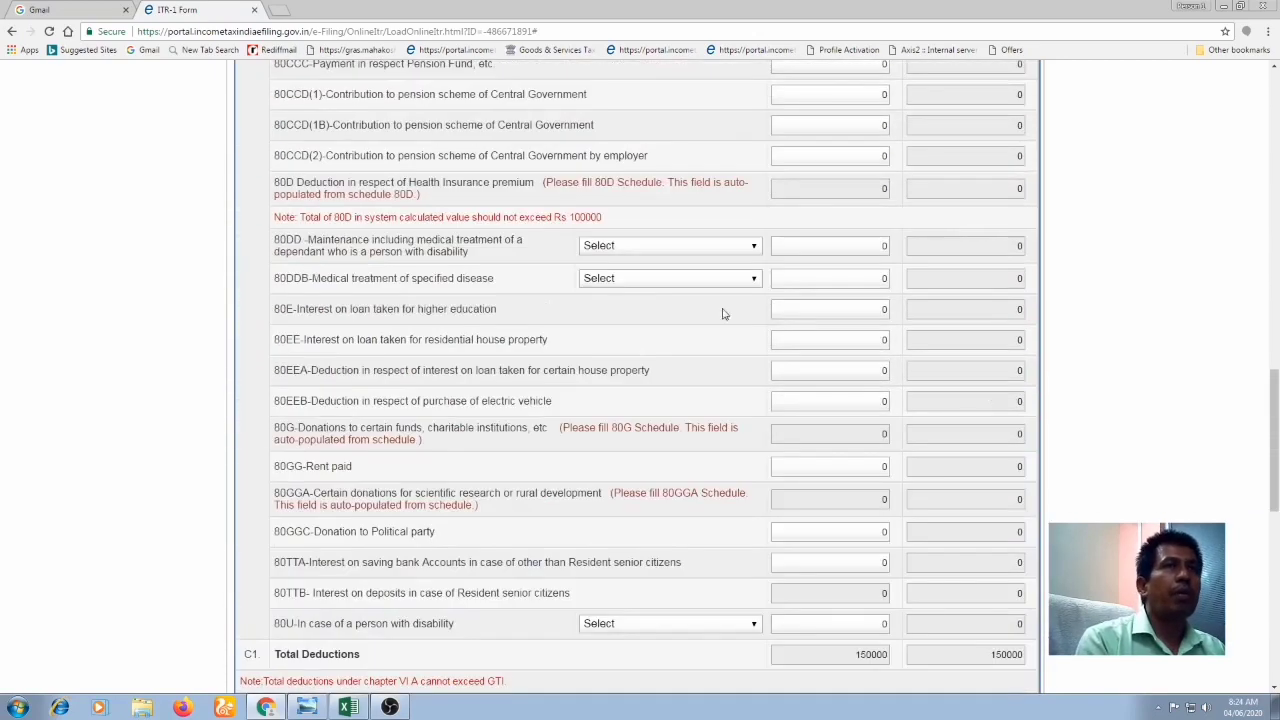
scroll(805, 393, up, 4)
scroll(805, 393, down, 9)
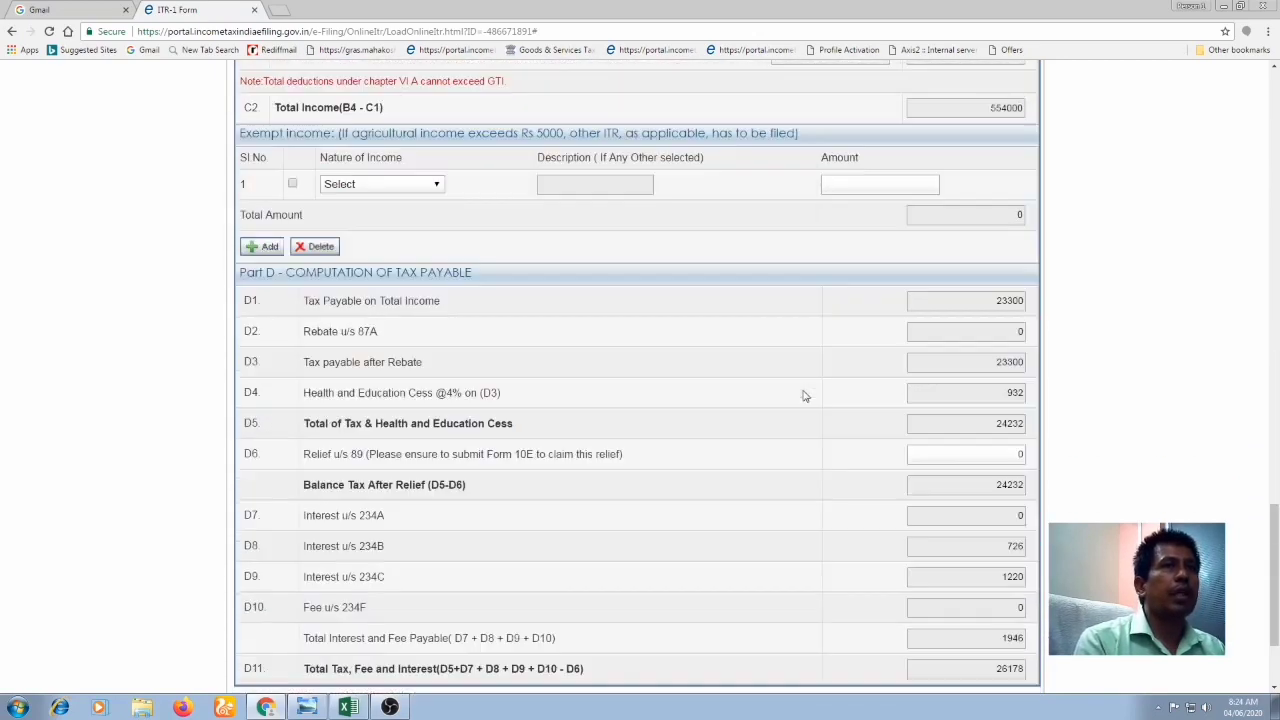
scroll(1000, 500, down, 2)
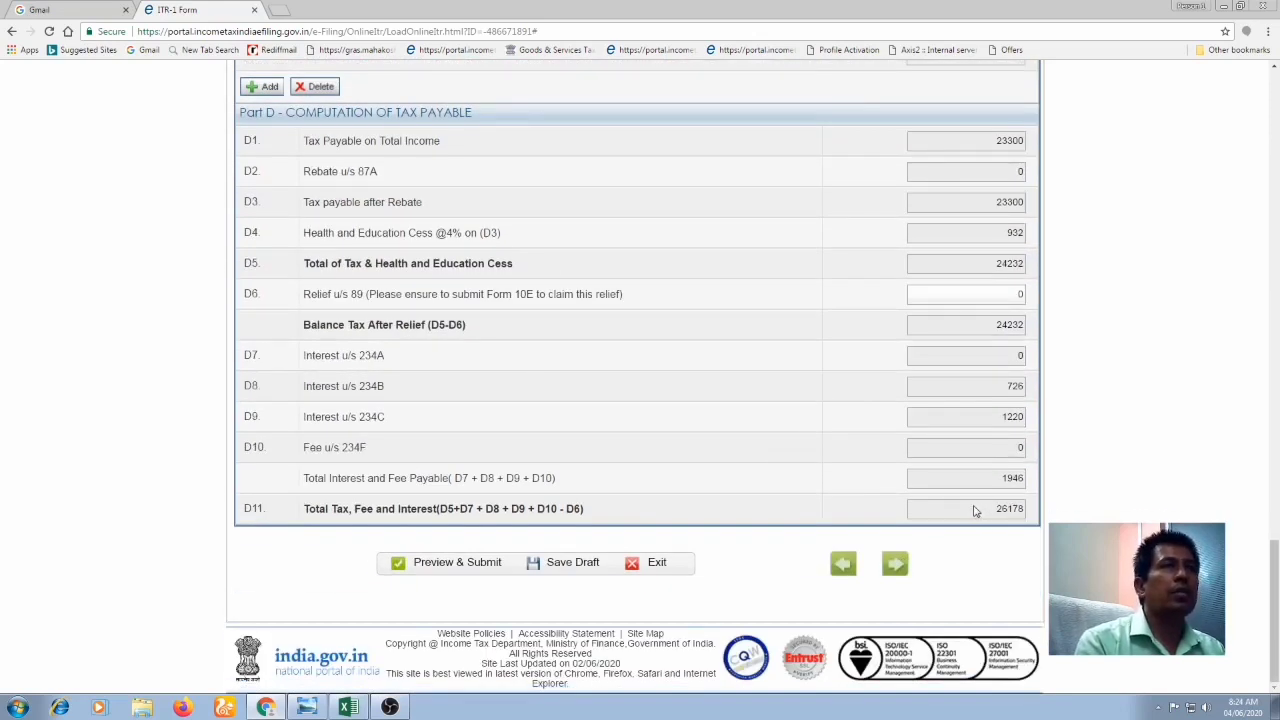
Step: Open Tax Details and examine the Sch-TDS 1 salary and Sch-TDS 2 non-salary tax deduction fields
scroll(955, 525, up, 10)
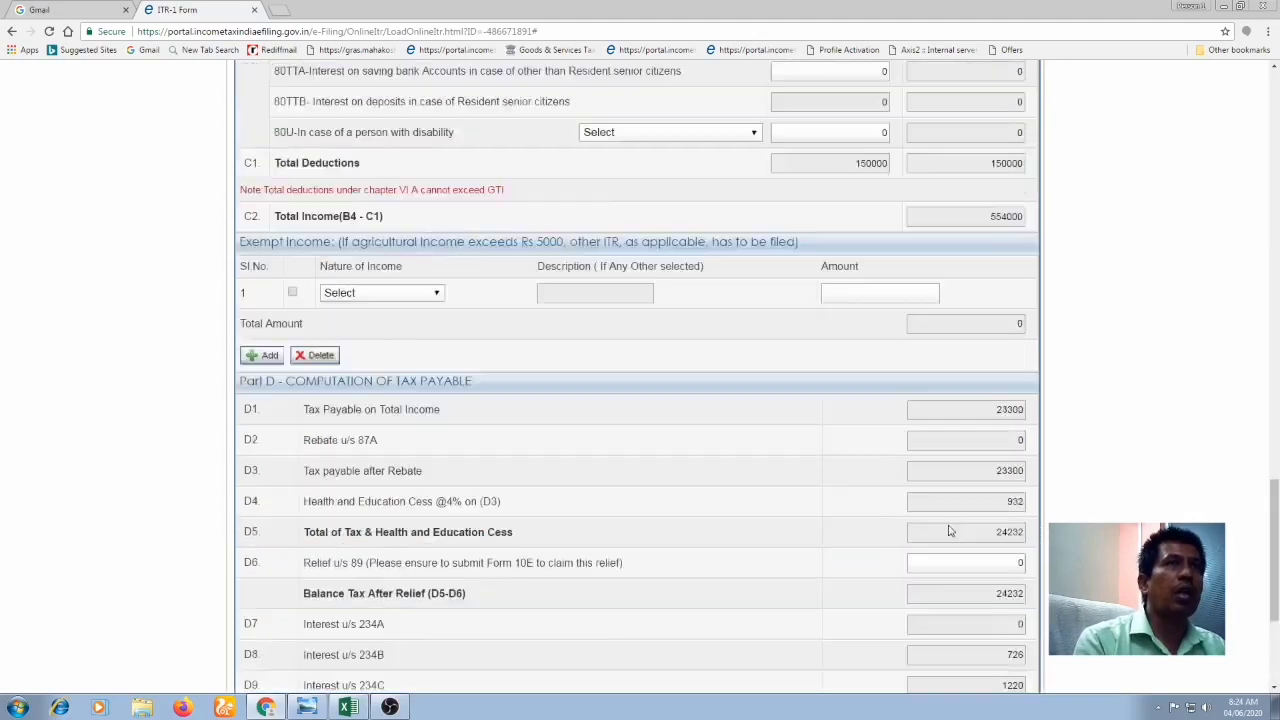
scroll(931, 522, up, 15)
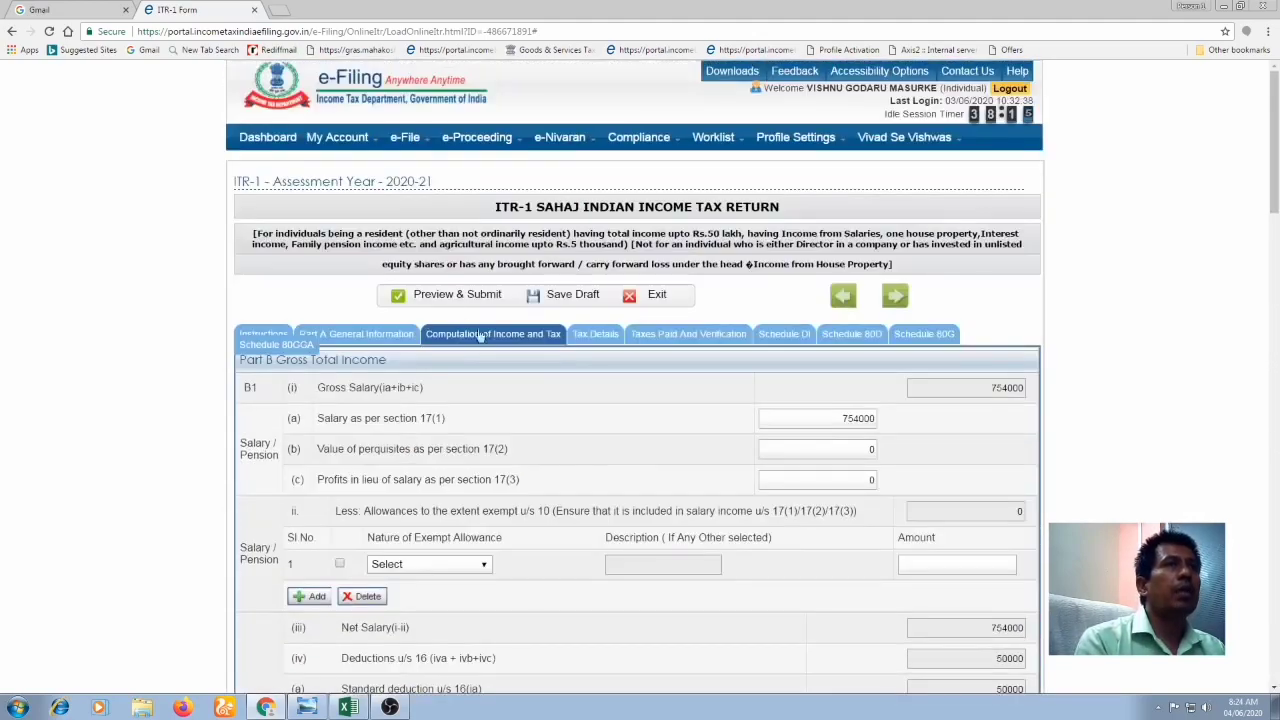
click(588, 340)
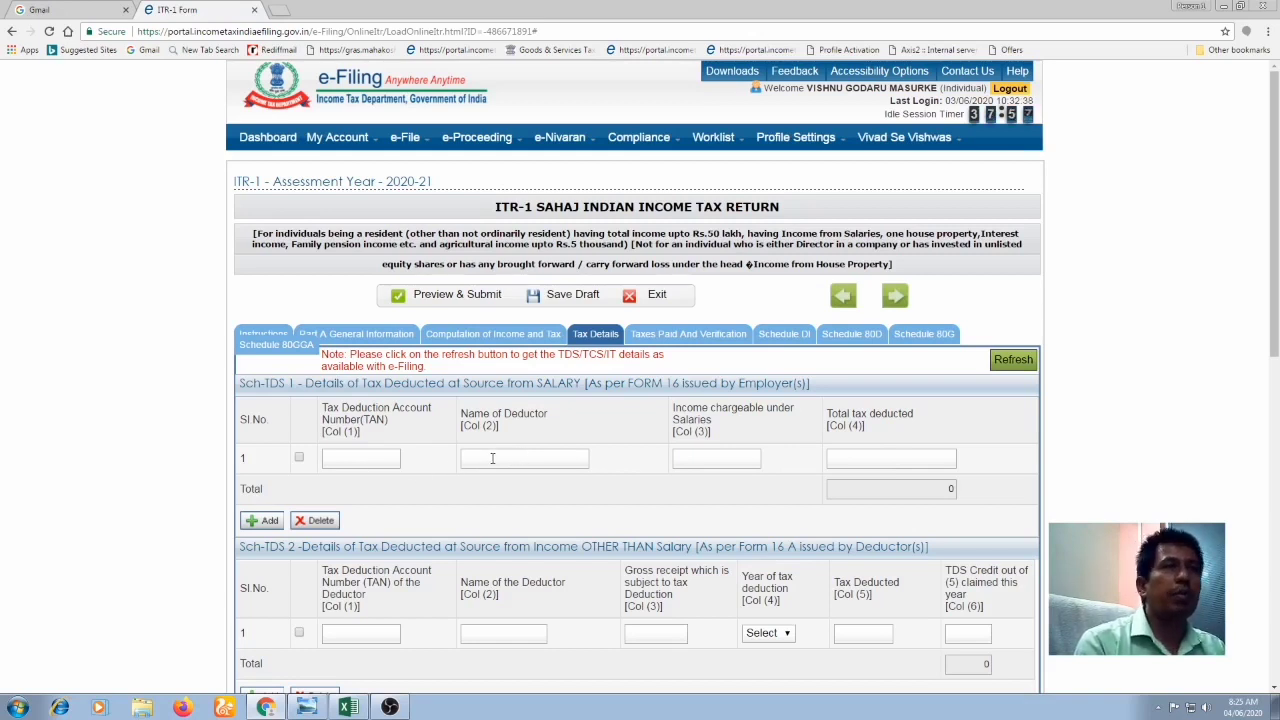
scroll(548, 474, down, 1)
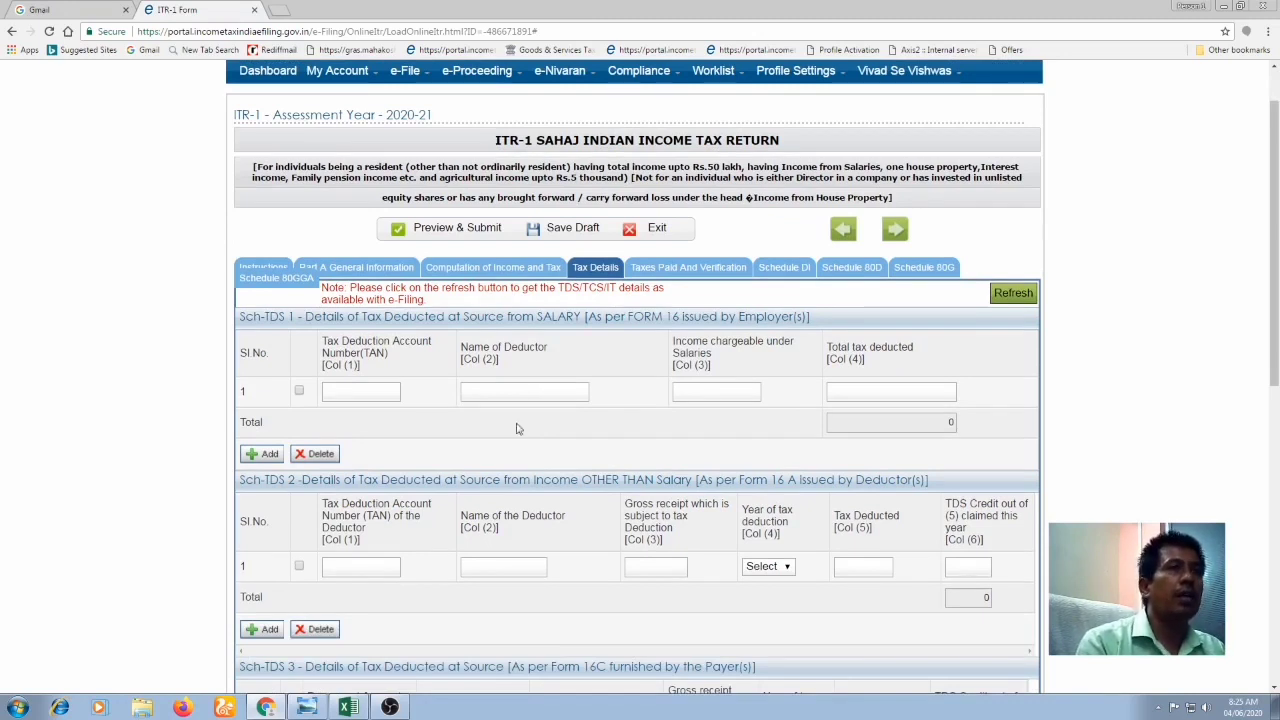
scroll(533, 512, down, 1)
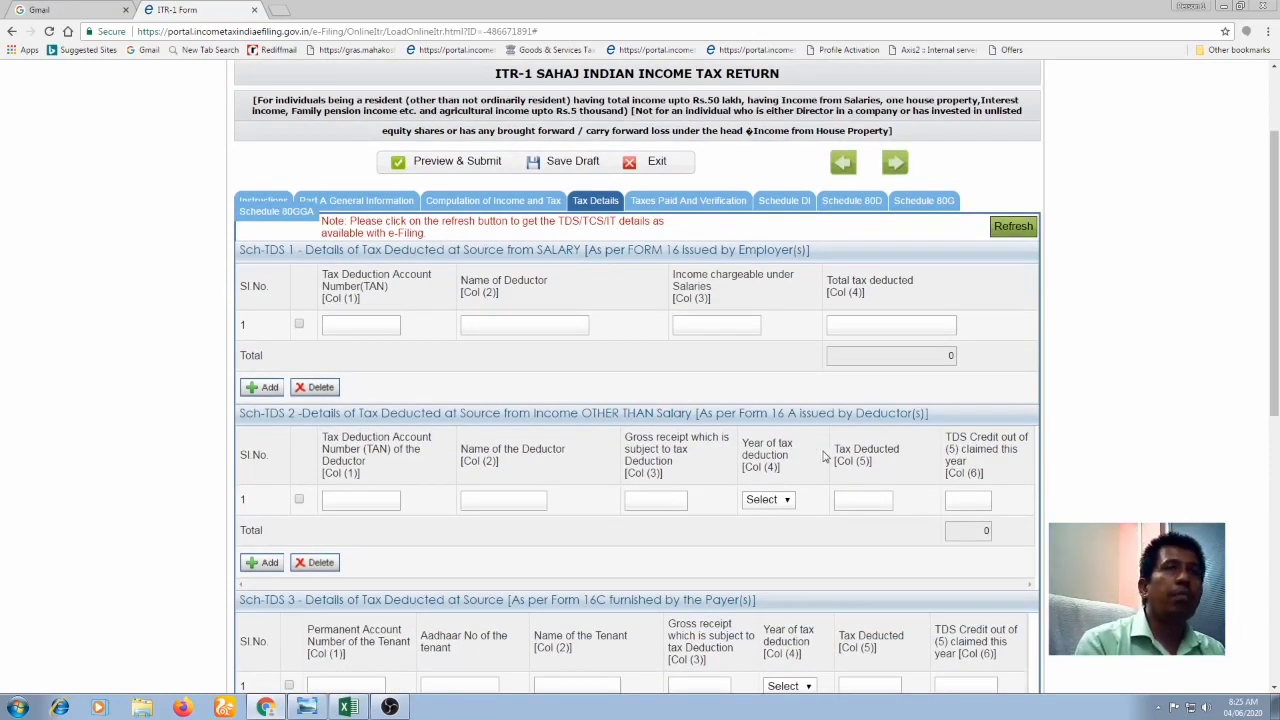
click(367, 501)
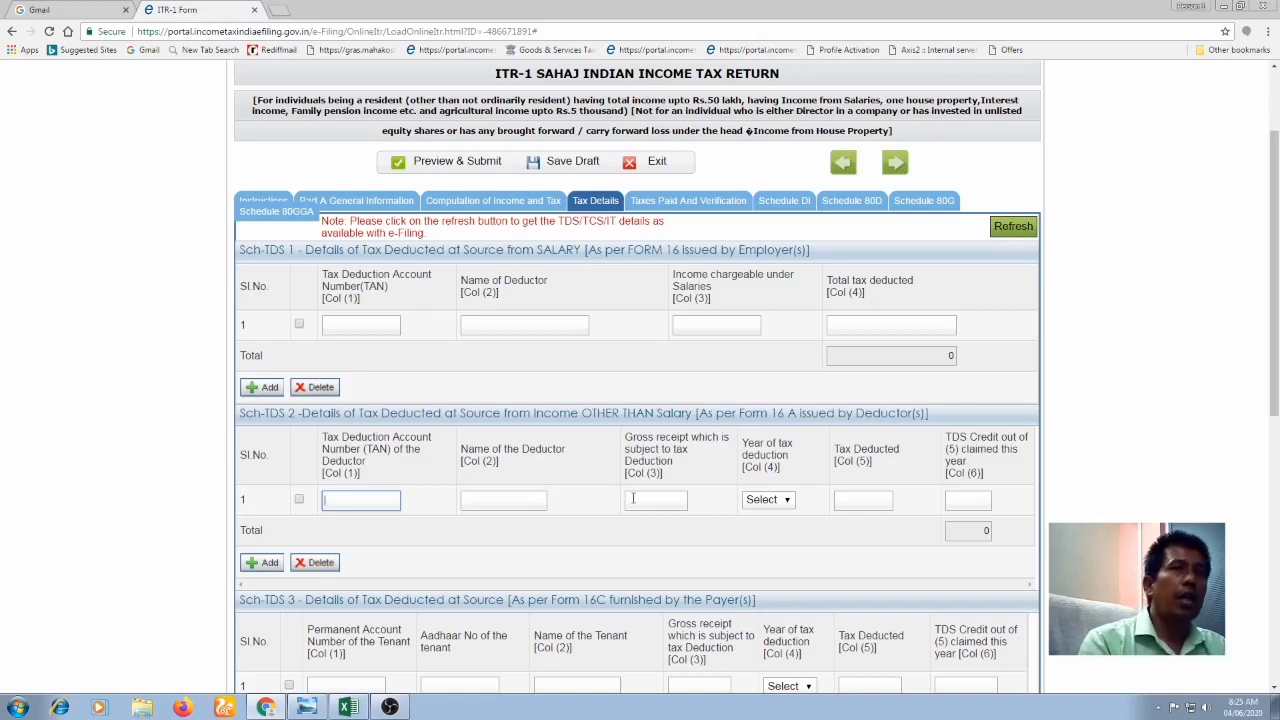
Step: Examine the Sch-TDS 3 and Sch TCS tables and the Sch IT fields for BSR code, deposit date, challan number and tax paid
scroll(611, 531, down, 2)
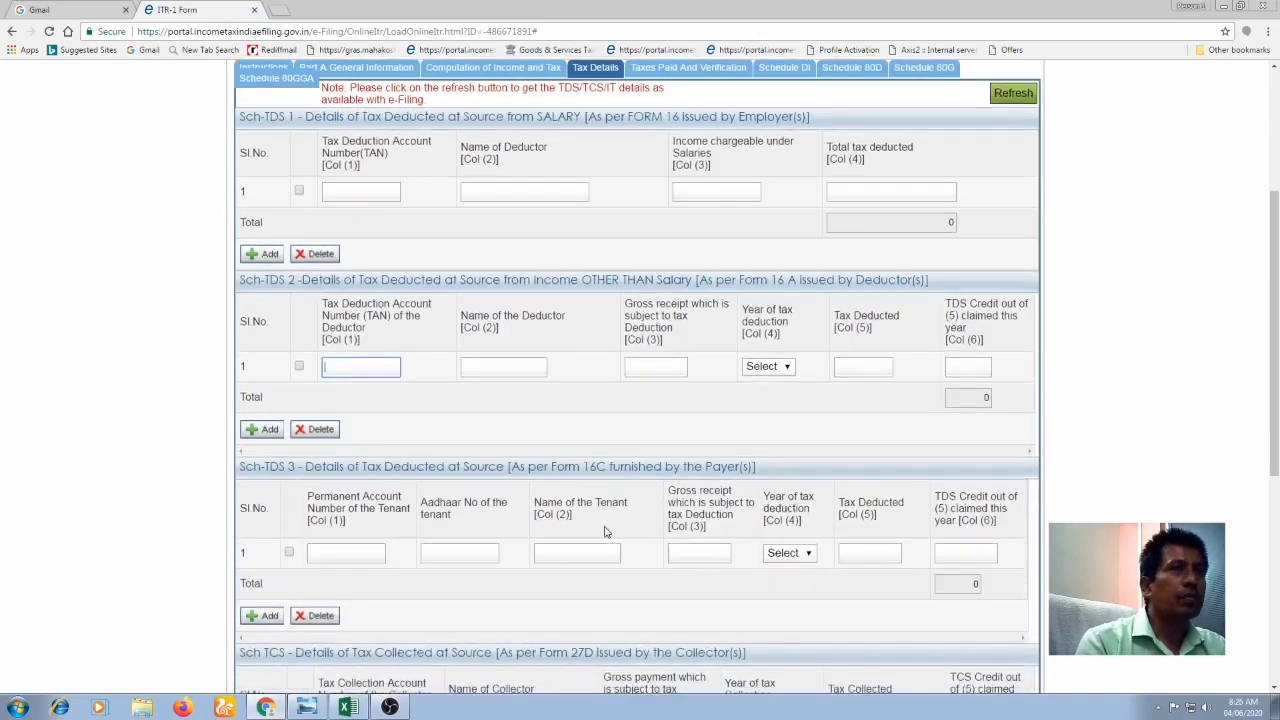
scroll(548, 415, down, 3)
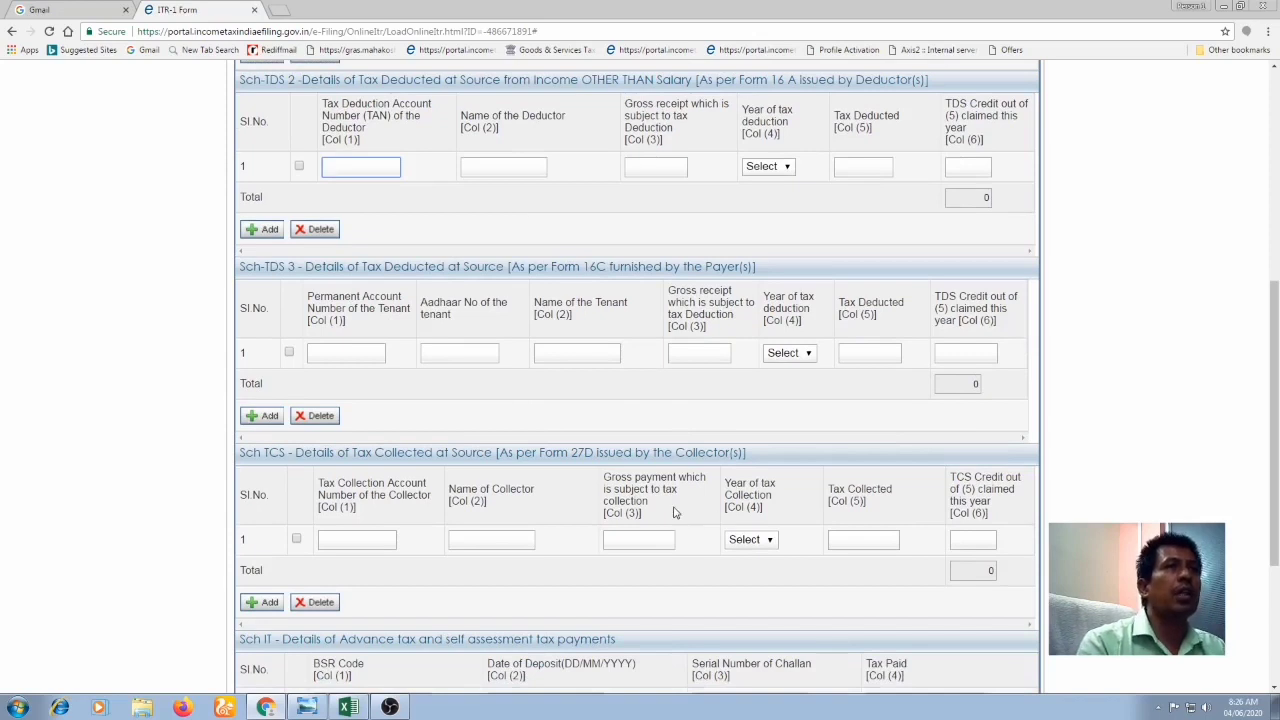
scroll(708, 580, down, 3)
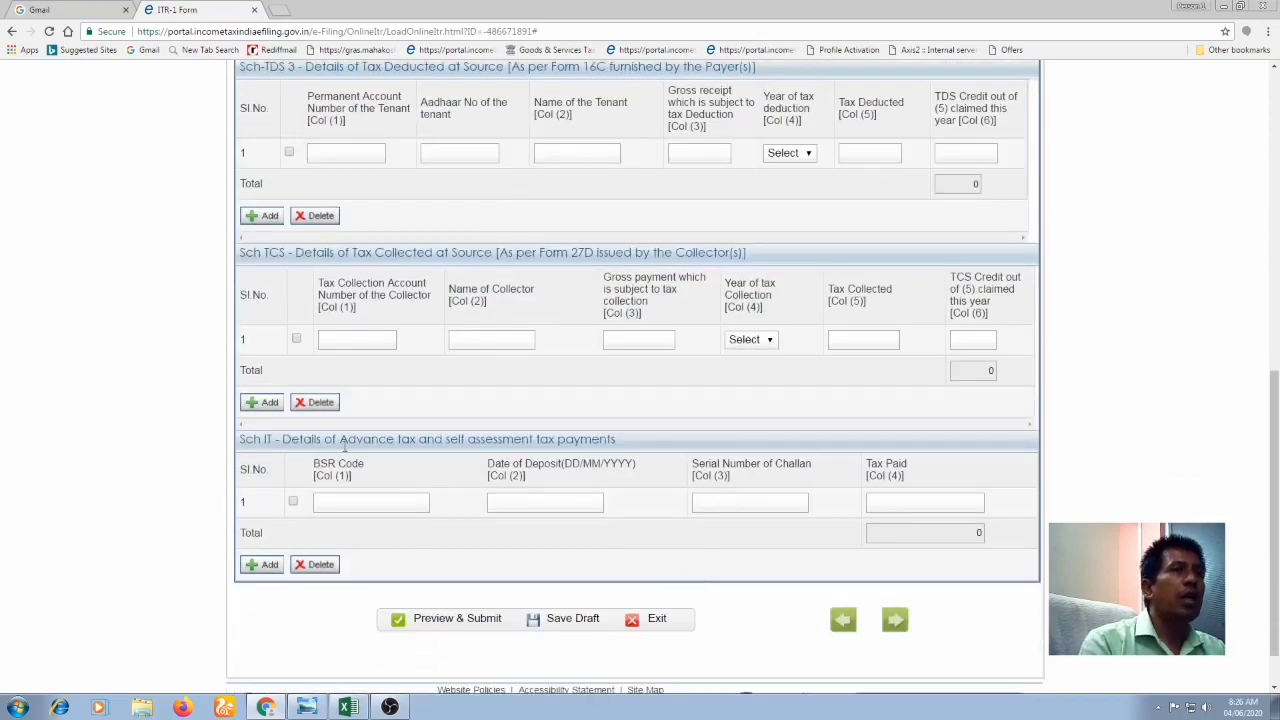
click(347, 501)
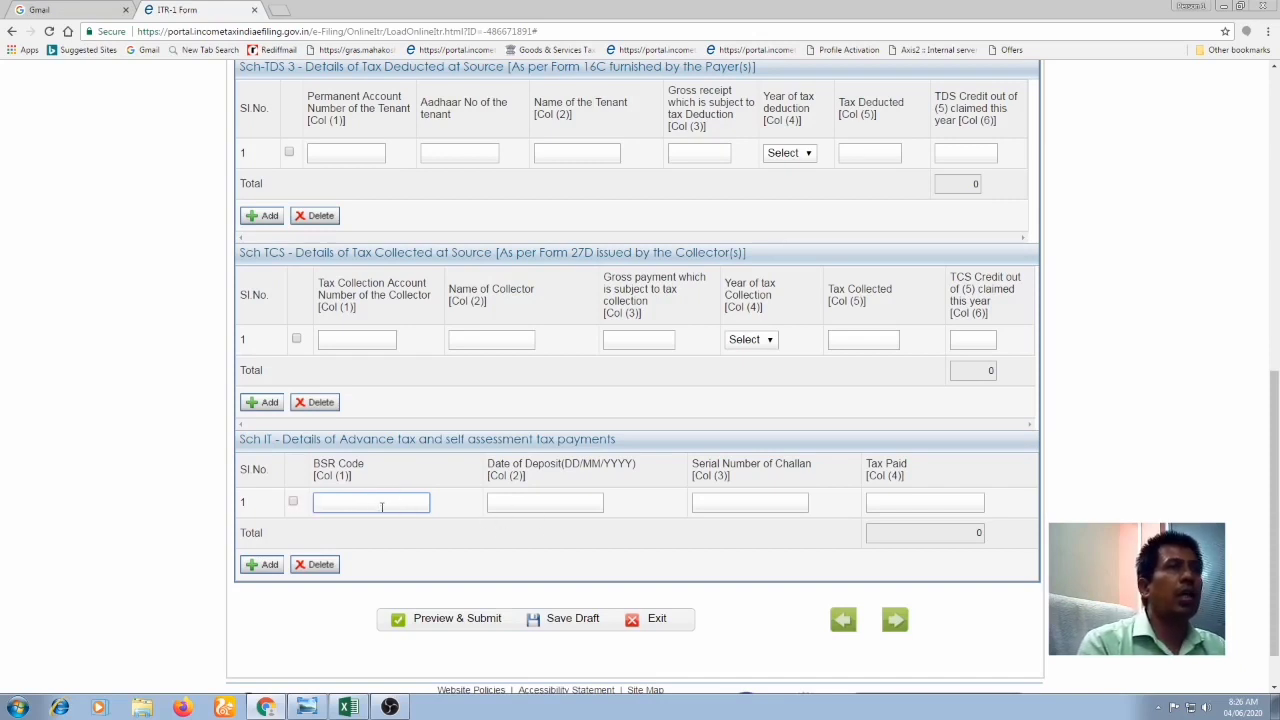
click(498, 503)
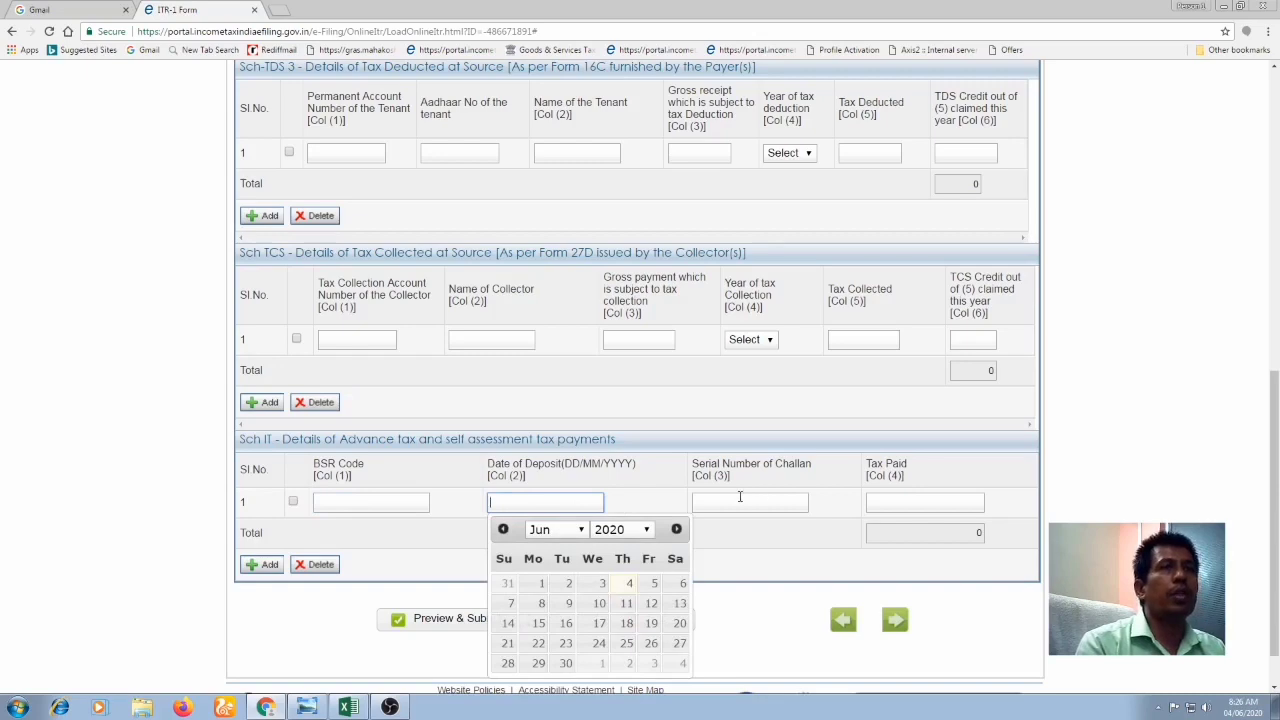
click(750, 502)
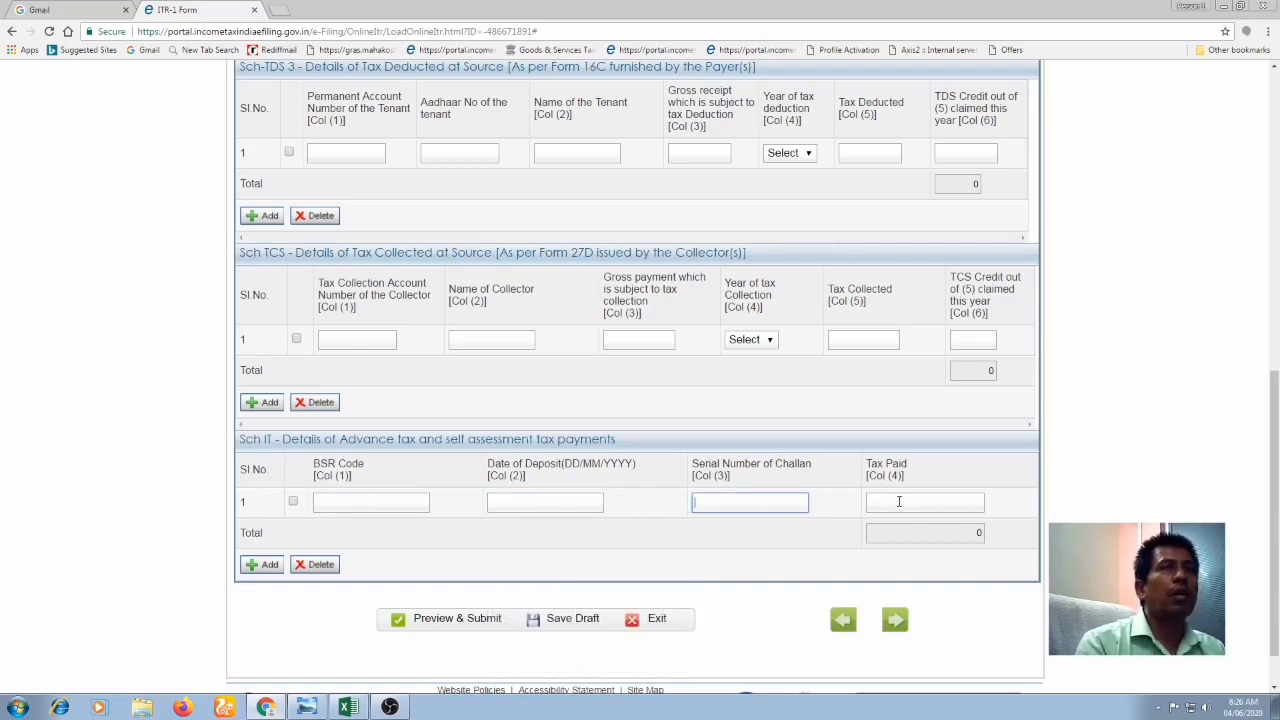
click(899, 501)
Step: Open Taxes Paid and Verification and examine the tax payable, bank account details, declaration capacity choices and verification options
scroll(815, 476, up, 7)
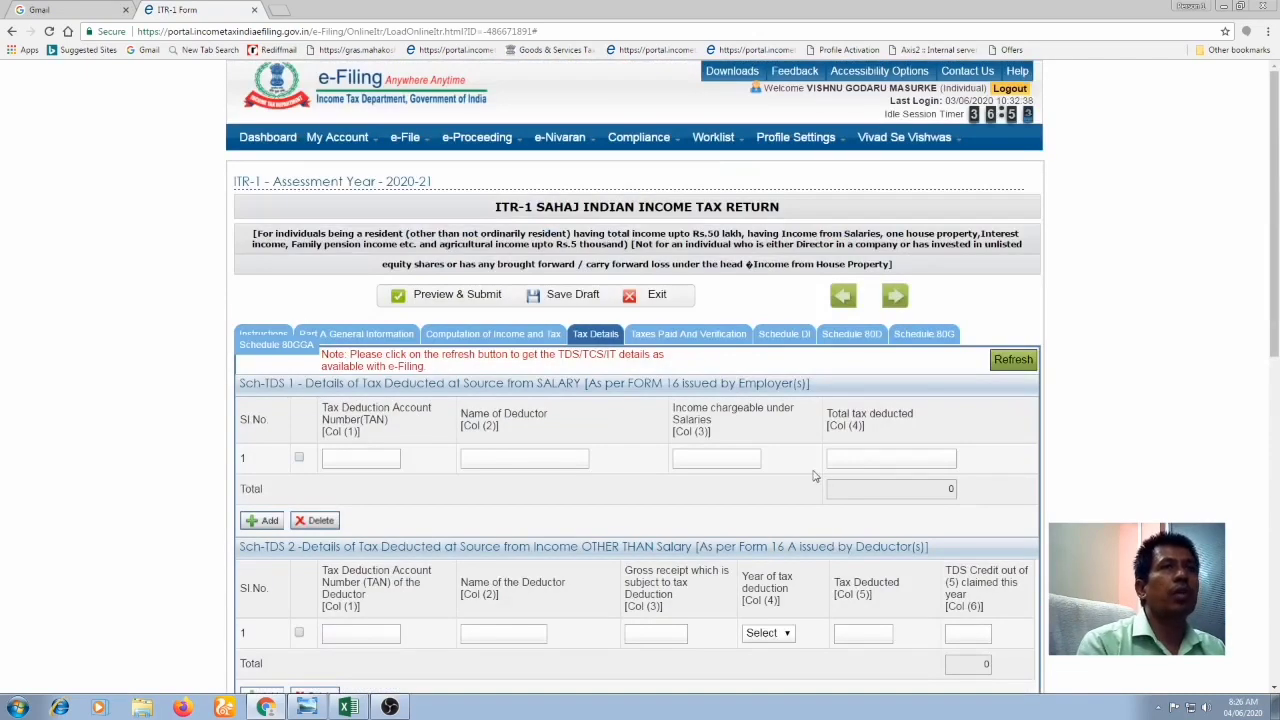
click(710, 336)
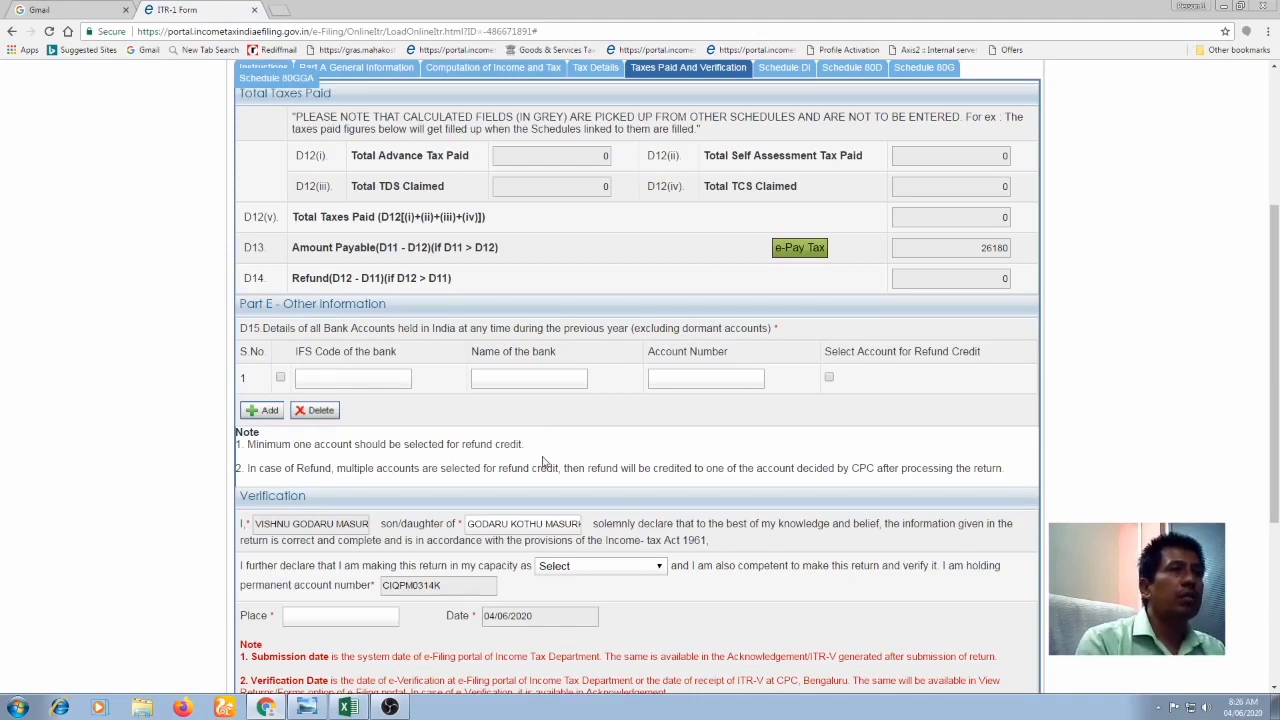
scroll(446, 487, down, 2)
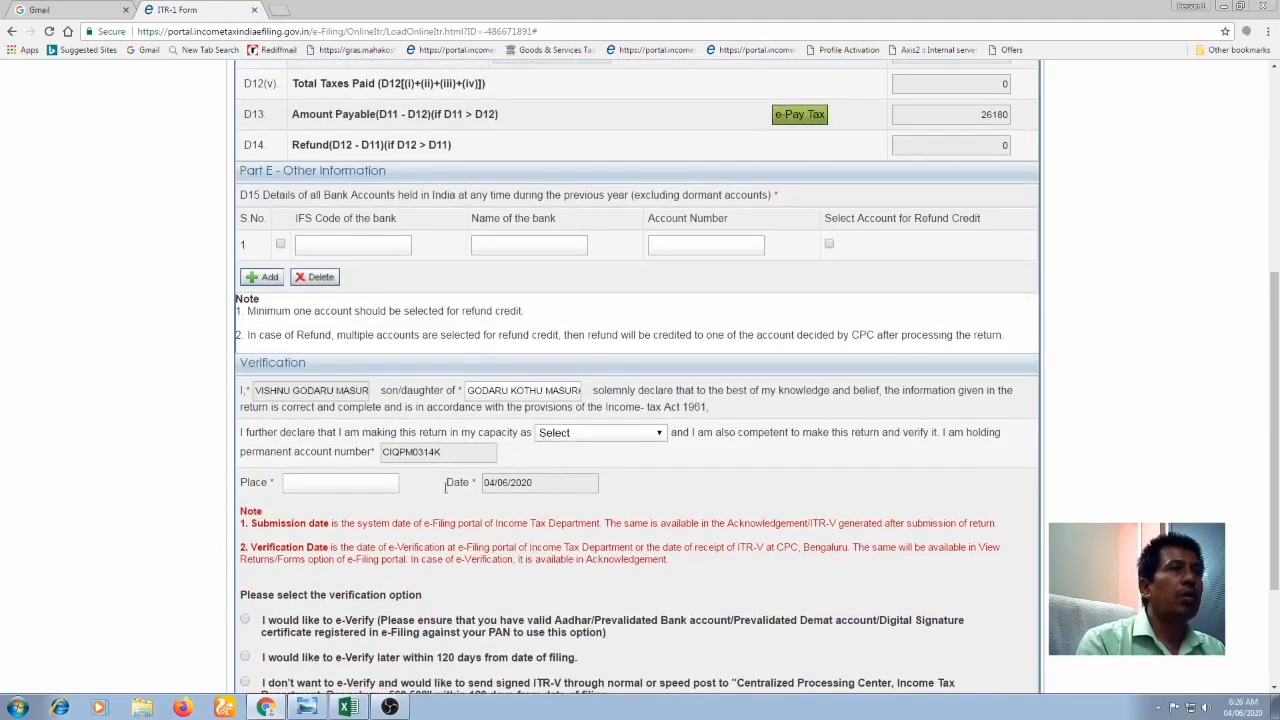
click(600, 438)
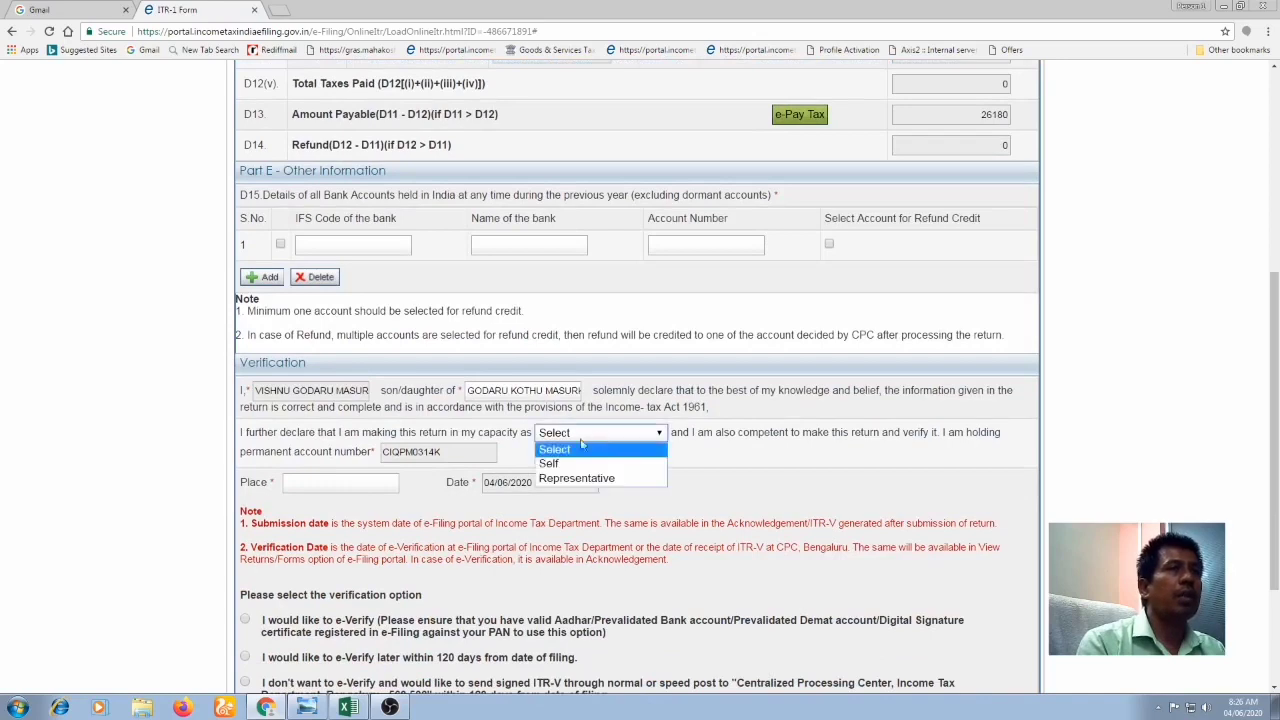
click(768, 490)
scroll(766, 490, down, 3)
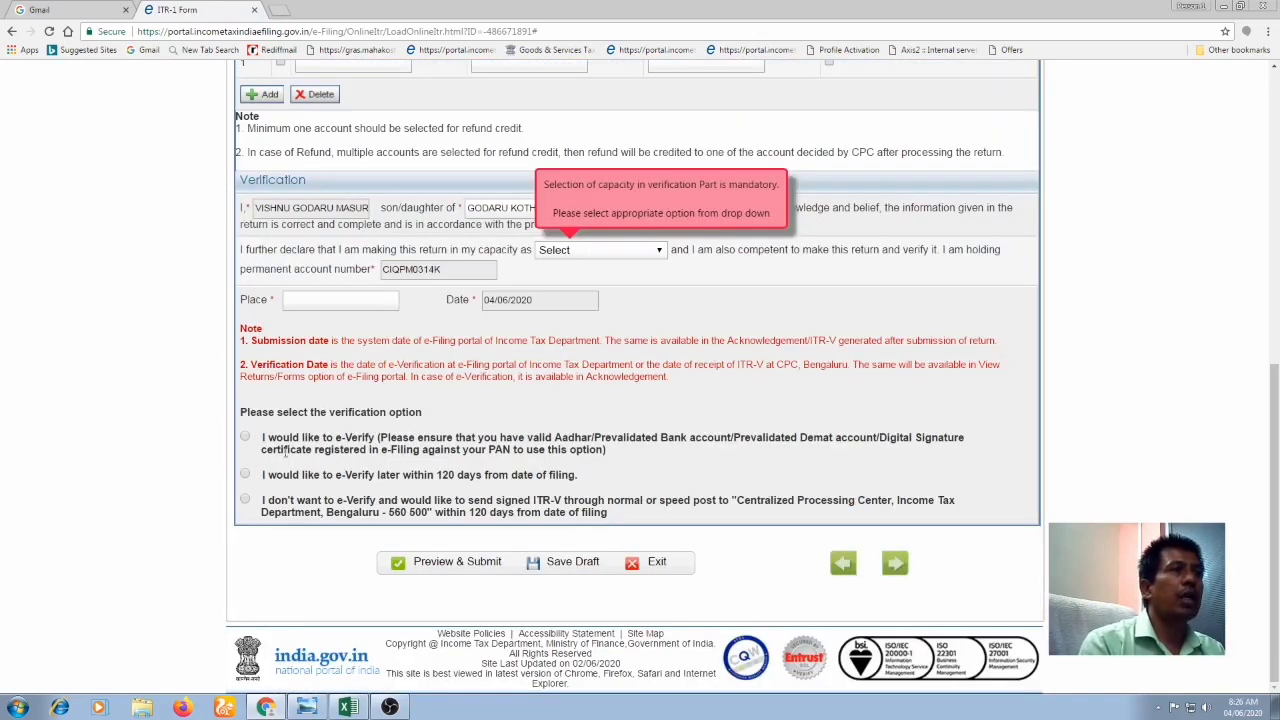
Step: Revisit Schedule DI briefly and open Schedule 80D for health insurance deductions
scroll(575, 490, up, 6)
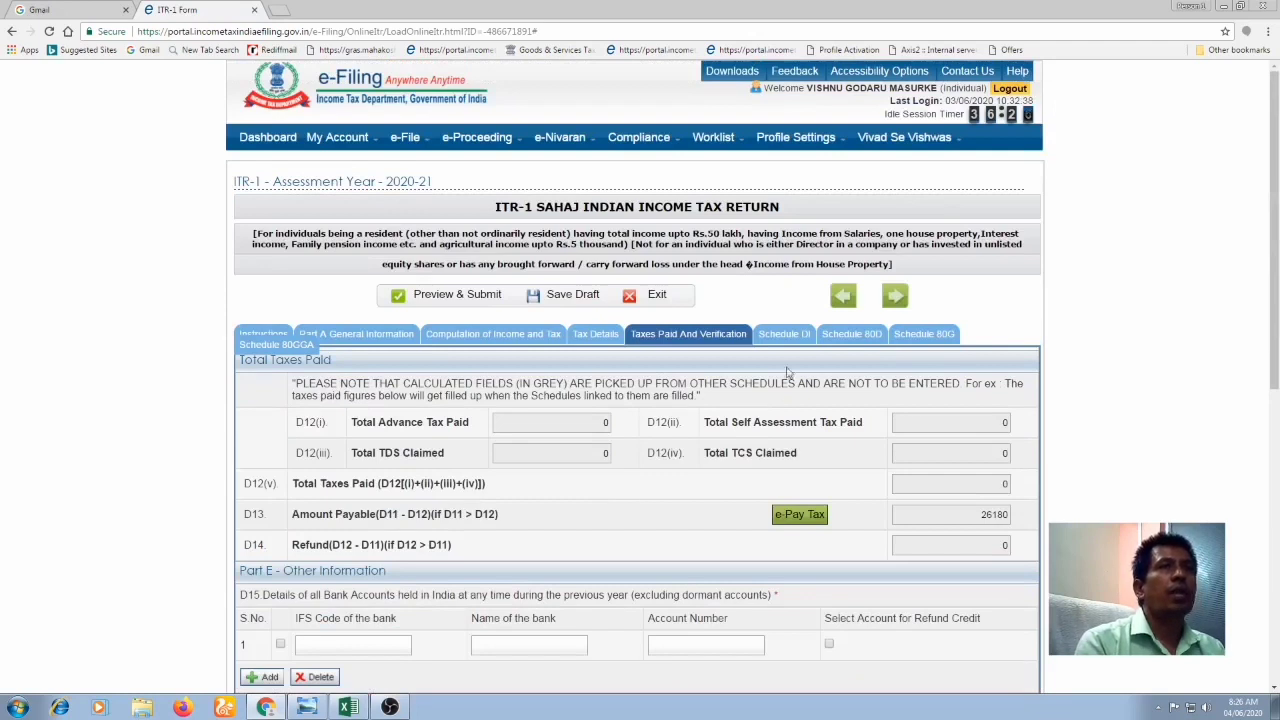
click(792, 336)
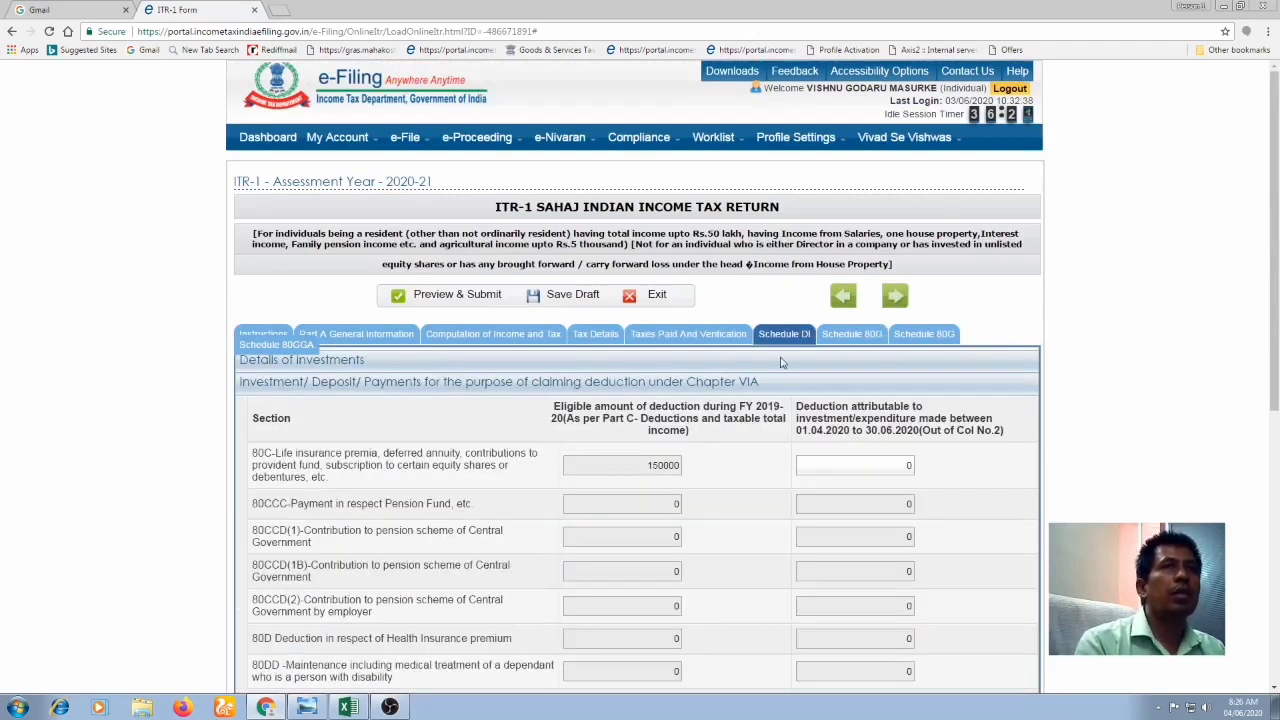
click(864, 345)
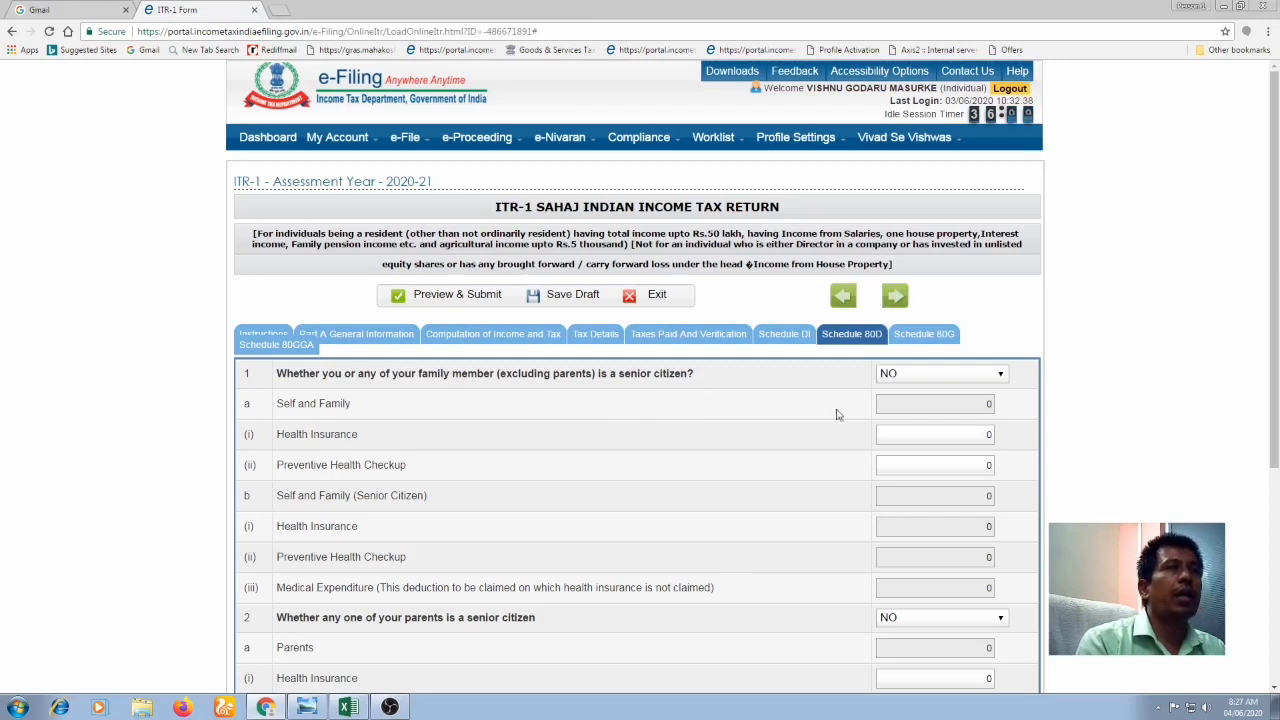
Step: Set the family senior-citizen question to YES, restore it to NO, and examine the Schedule 80D fields for self, family and parents
click(941, 379)
click(916, 403)
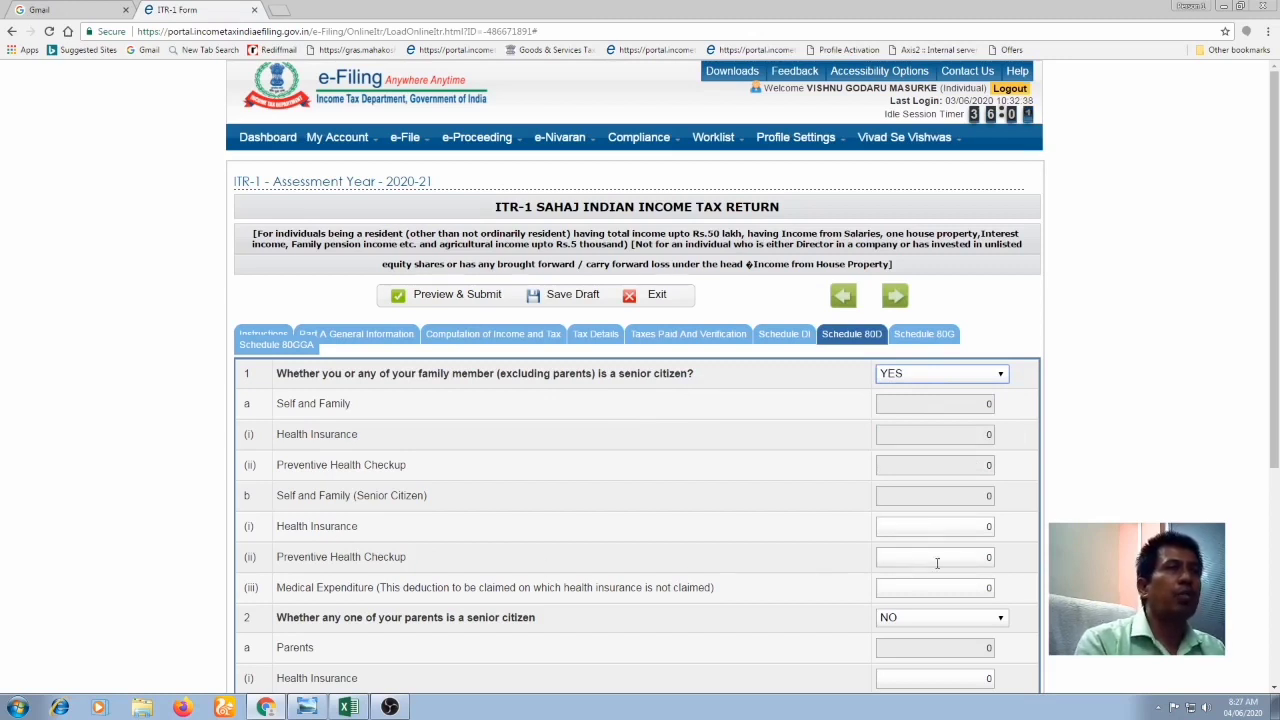
click(920, 375)
click(886, 413)
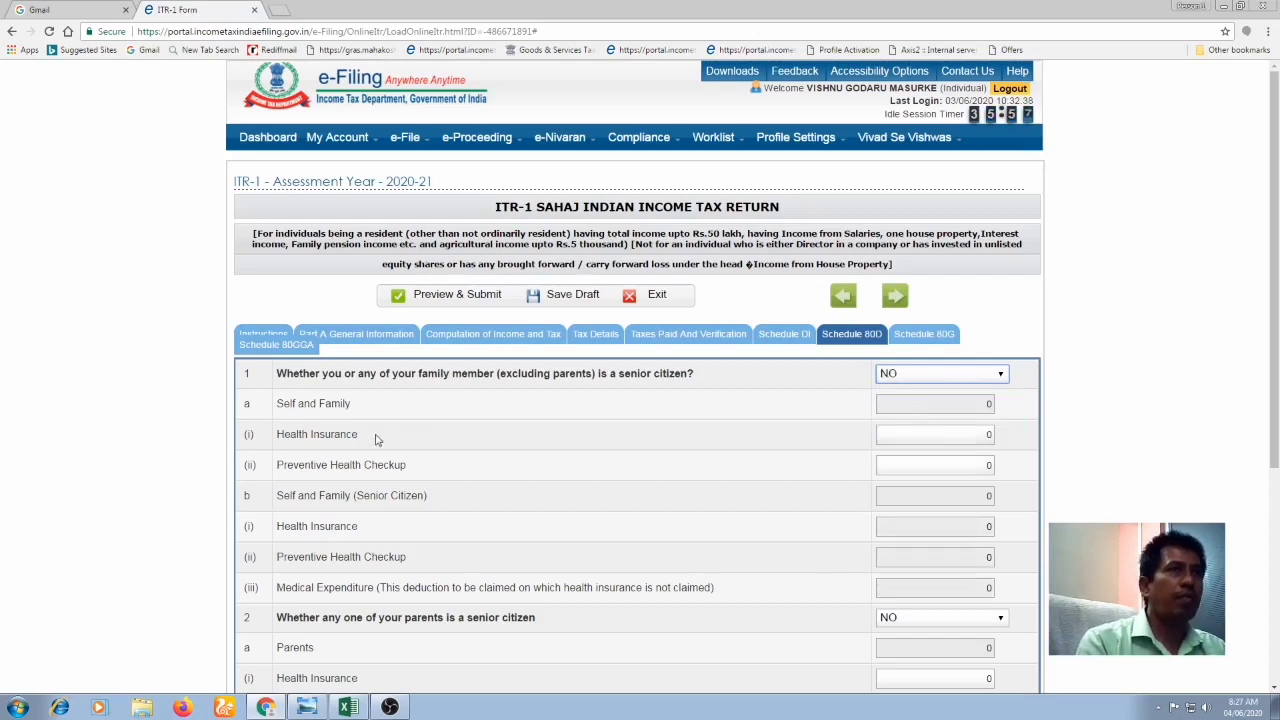
scroll(672, 500, down, 2)
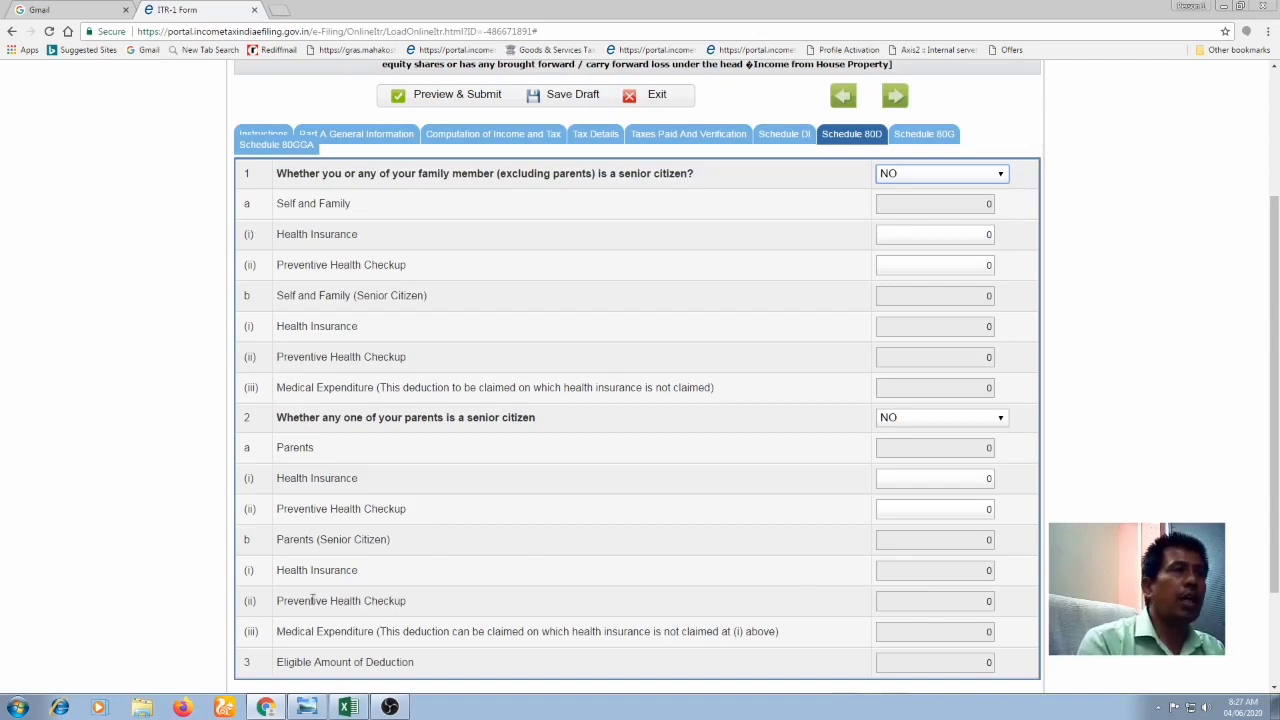
Step: Look over the rest of Schedule 80D and save the return as a draft
scroll(920, 580, down, 2)
scroll(780, 580, up, 3)
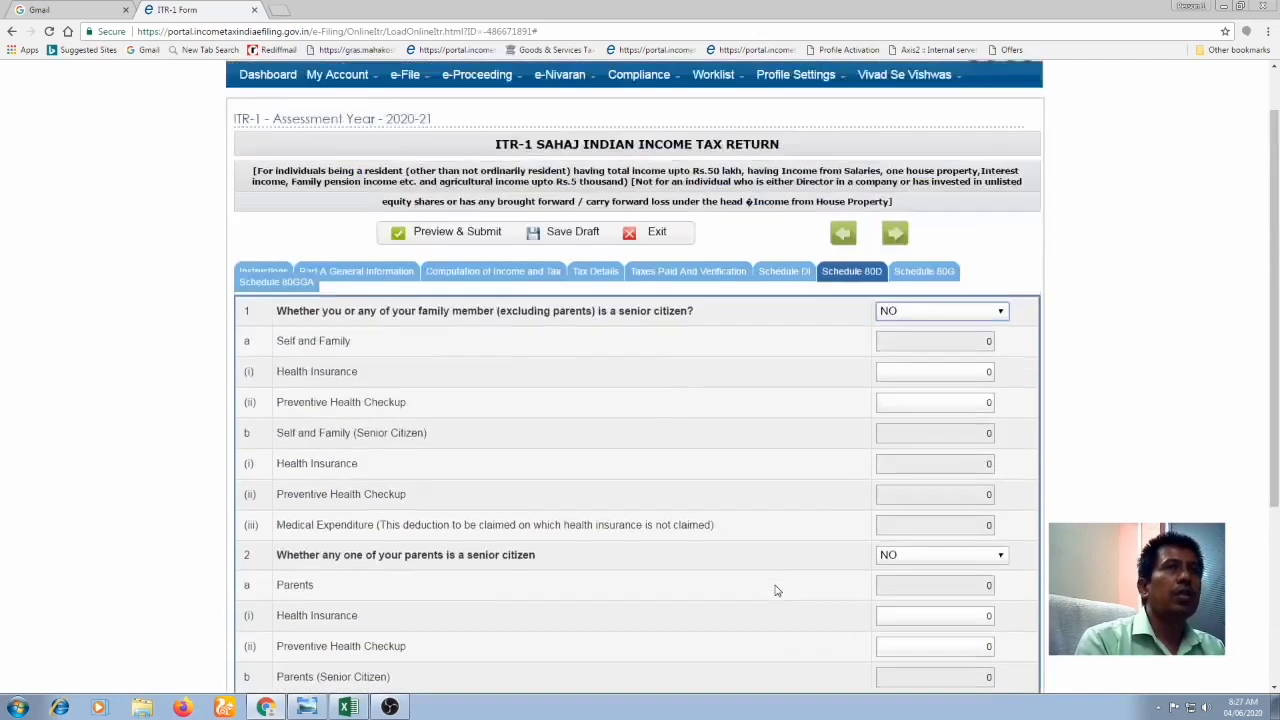
scroll(775, 590, up, 1)
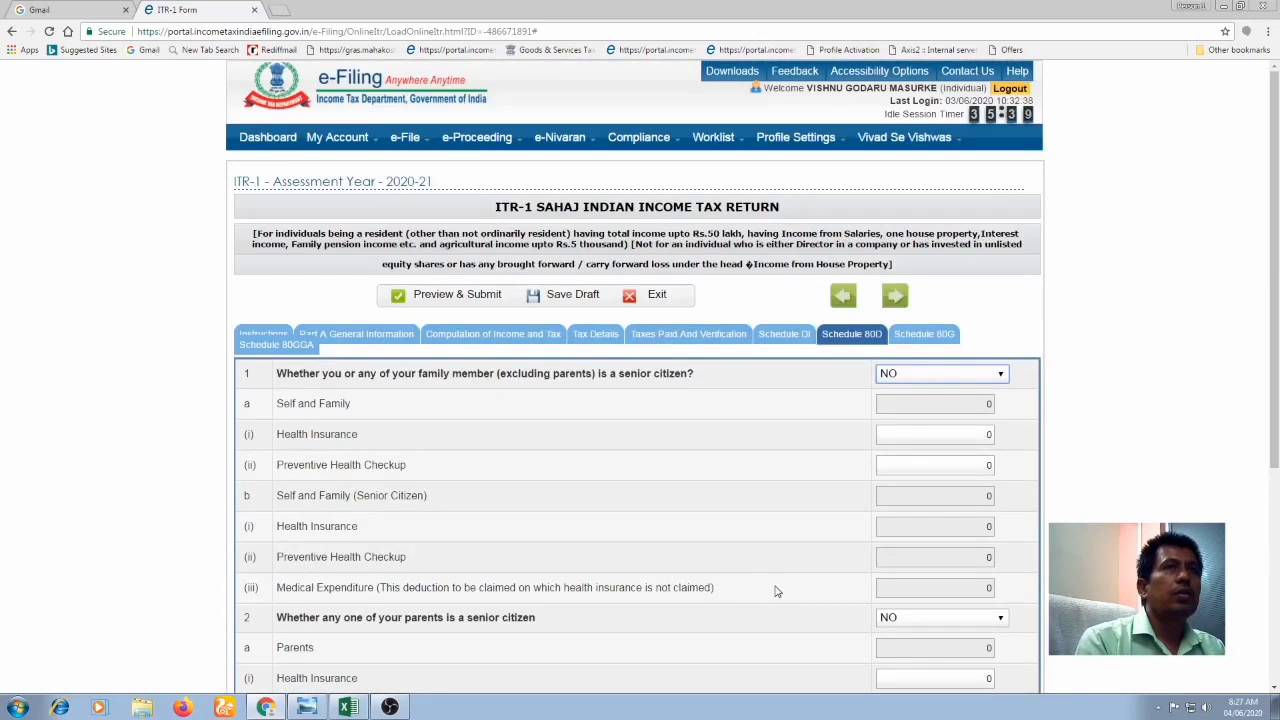
click(577, 297)
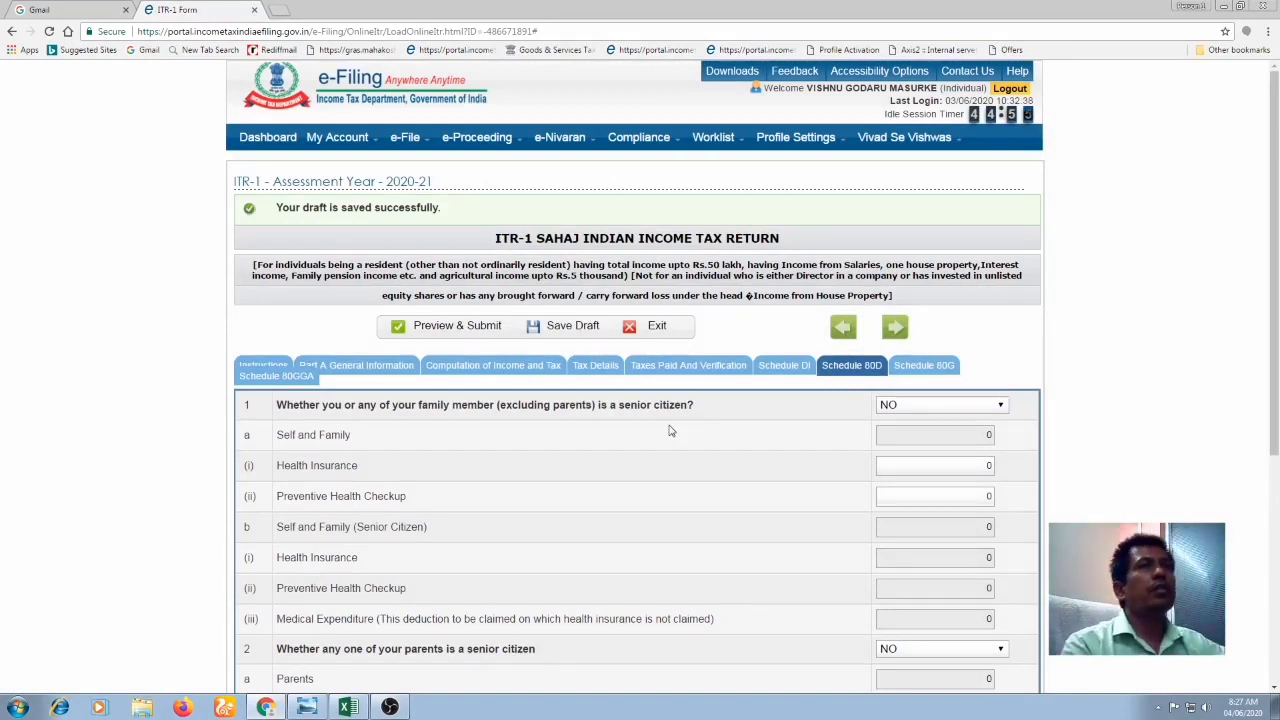
Step: Open Schedule 80G, dismiss the save reminder, and examine the donation tables for each deduction category
click(926, 367)
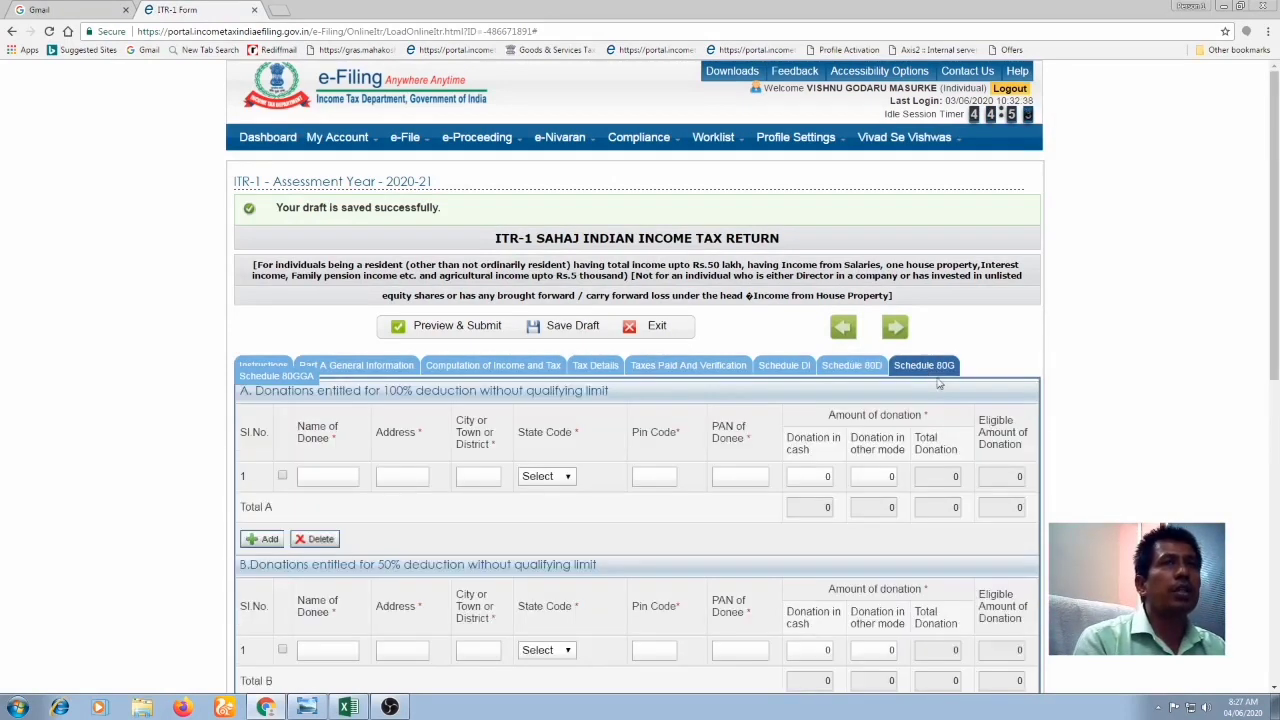
scroll(345, 475, down, 1)
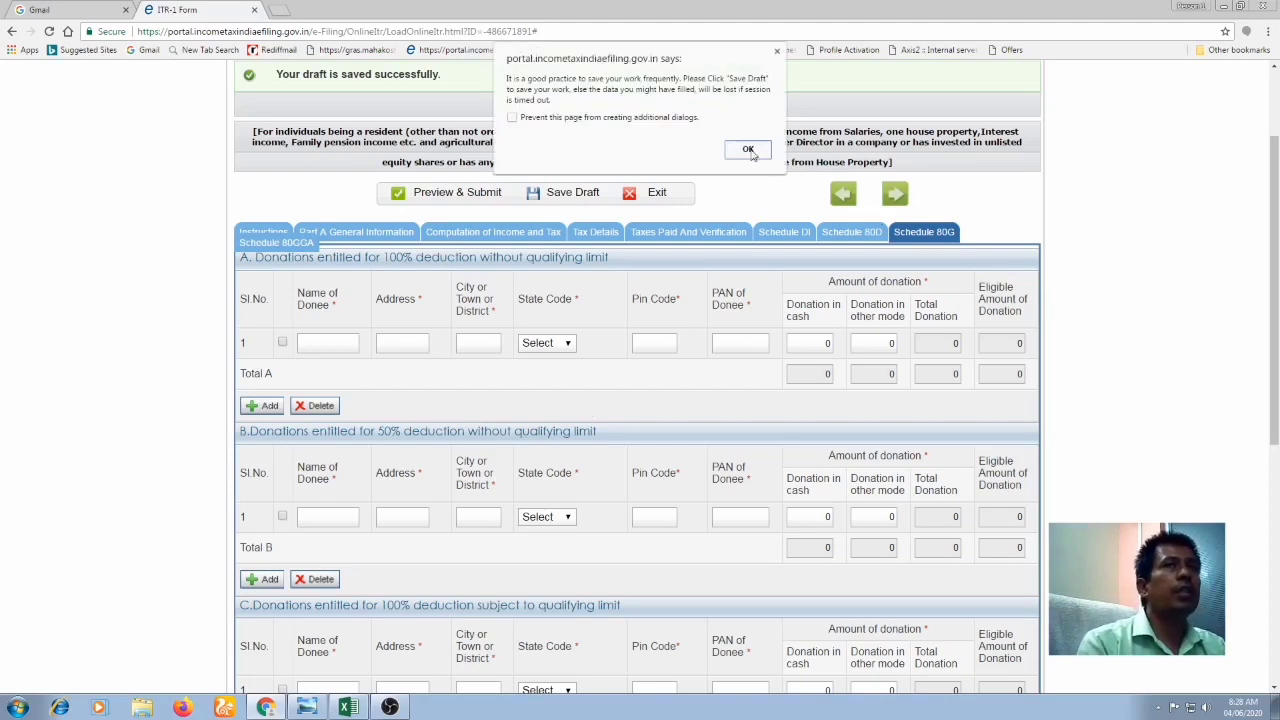
click(748, 150)
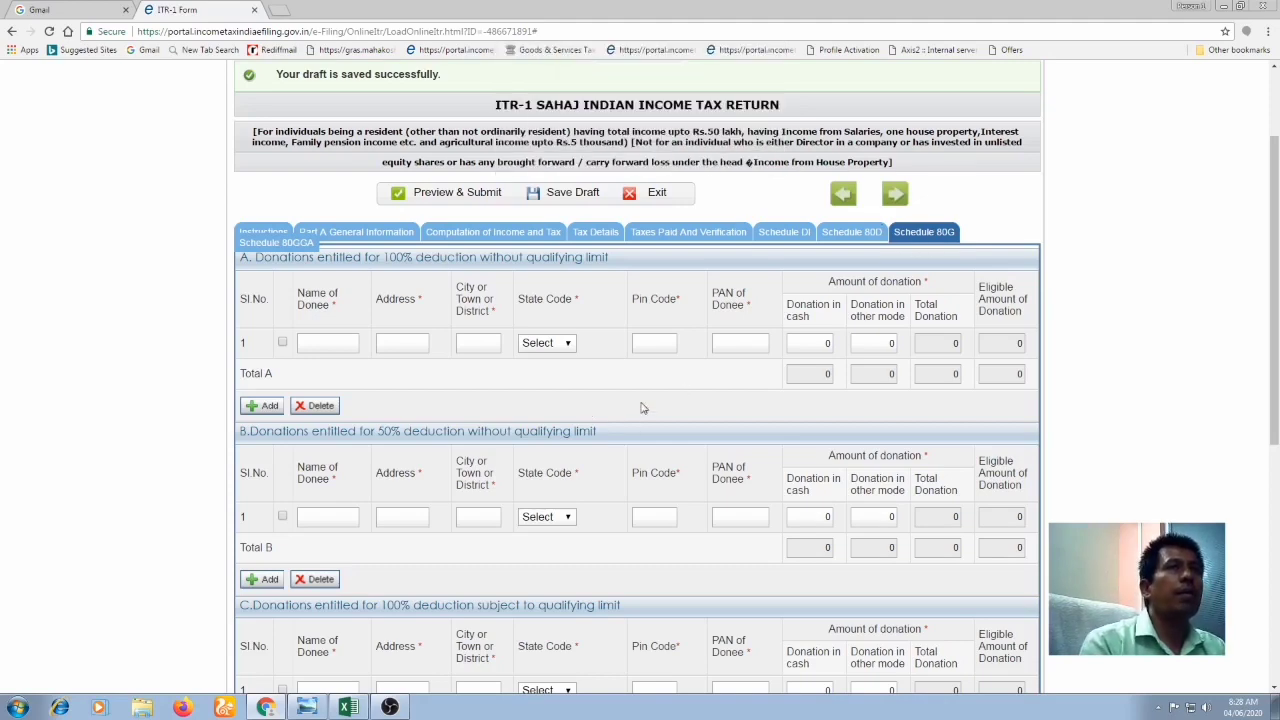
scroll(643, 408, down, 5)
scroll(635, 480, up, 6)
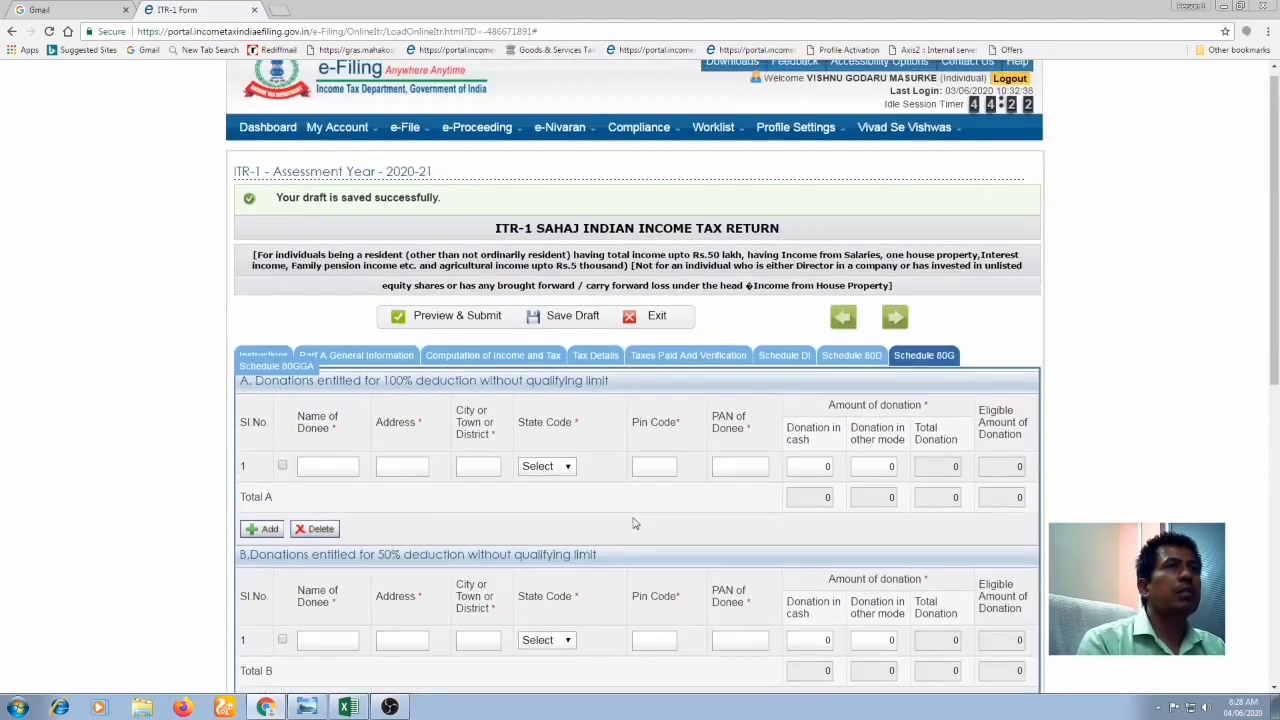
scroll(633, 523, up, 1)
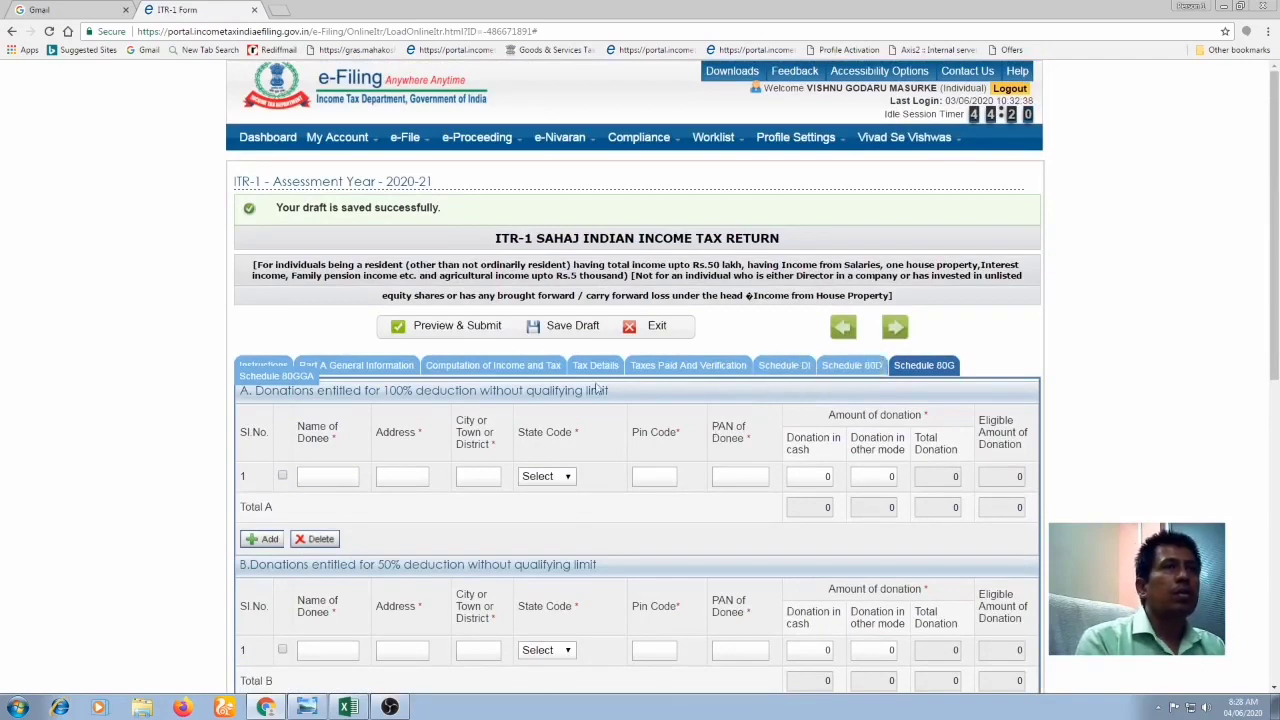
Step: Review Computation of Income and Tax from gross salary to the Part D tax payable, and save the draft again
click(519, 366)
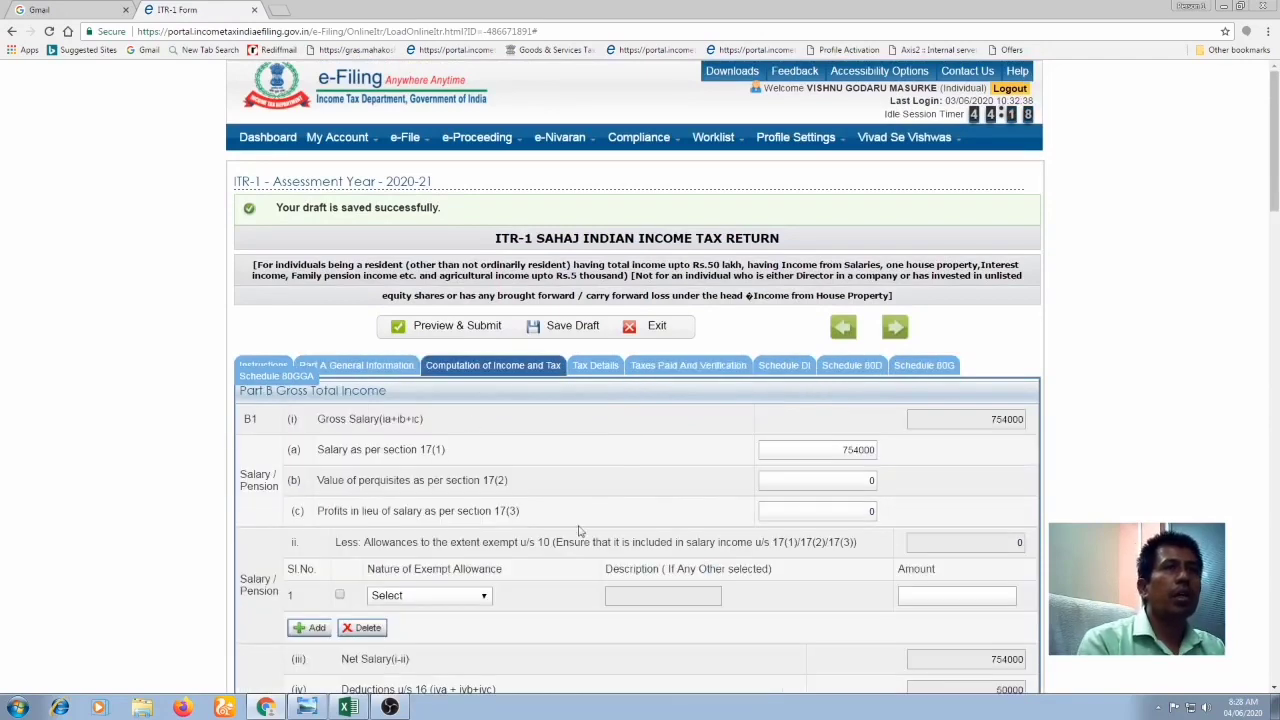
scroll(666, 452, down, 8)
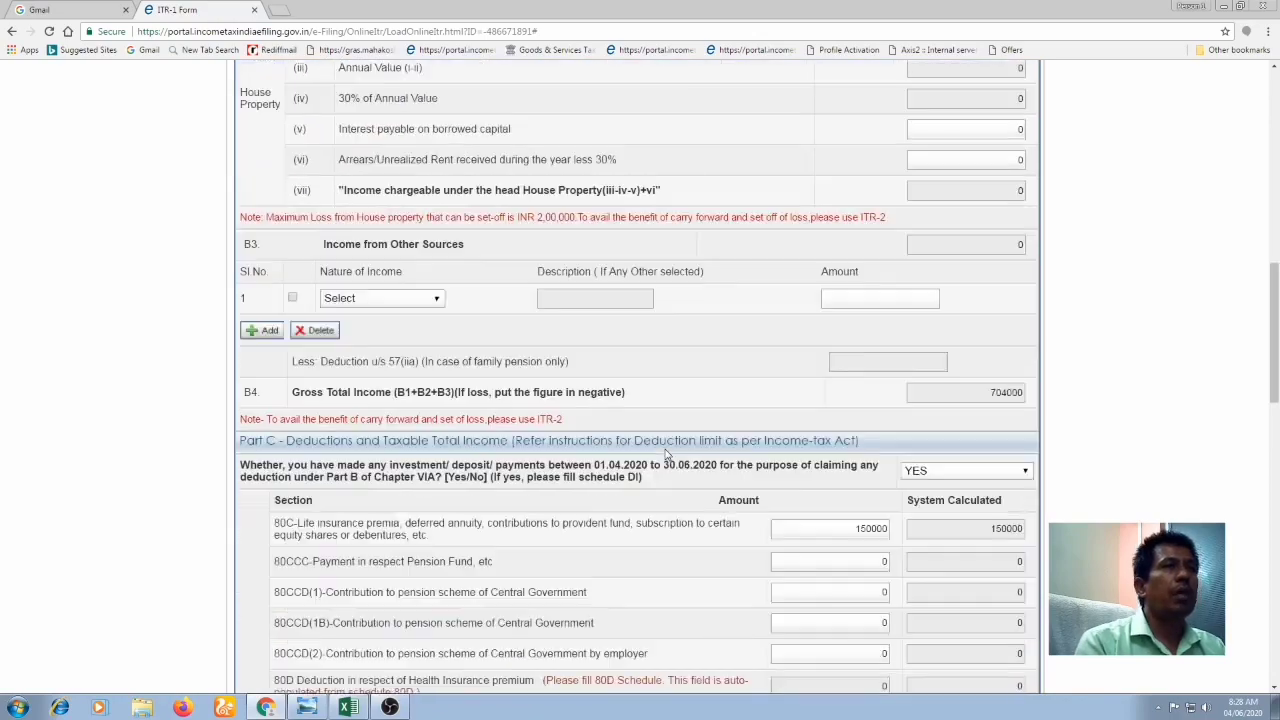
scroll(666, 452, down, 10)
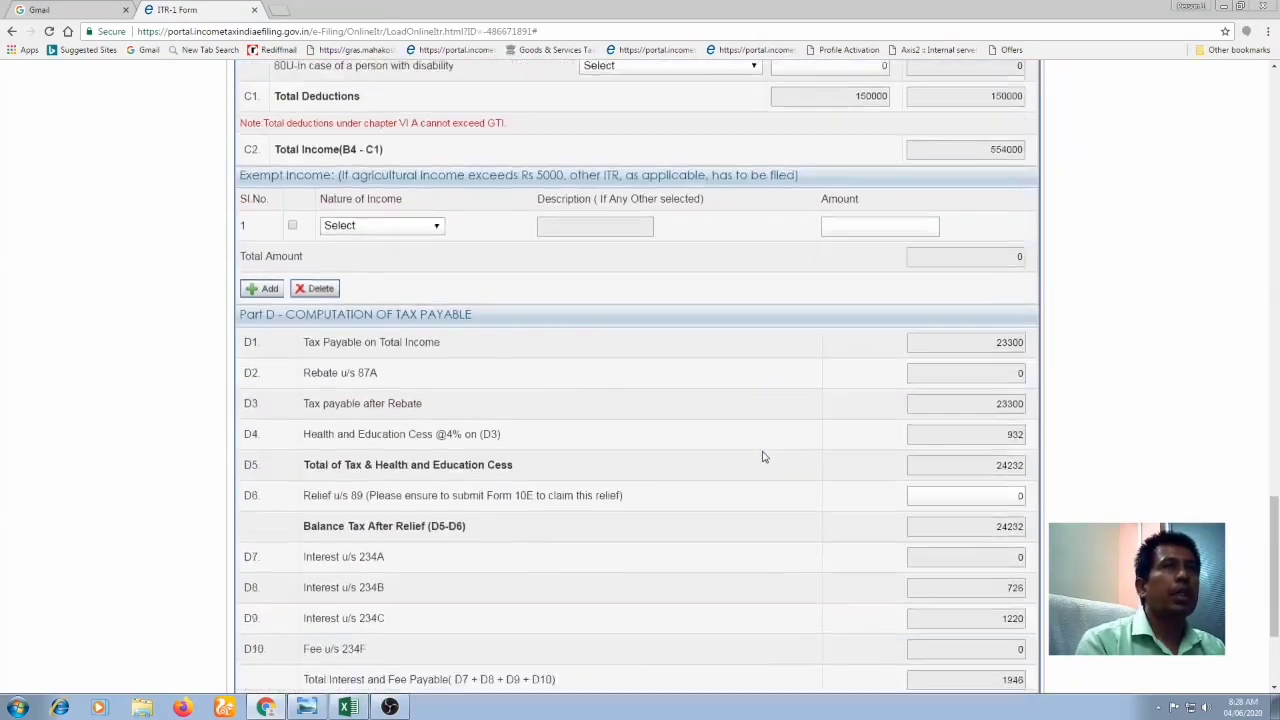
scroll(758, 457, down, 3)
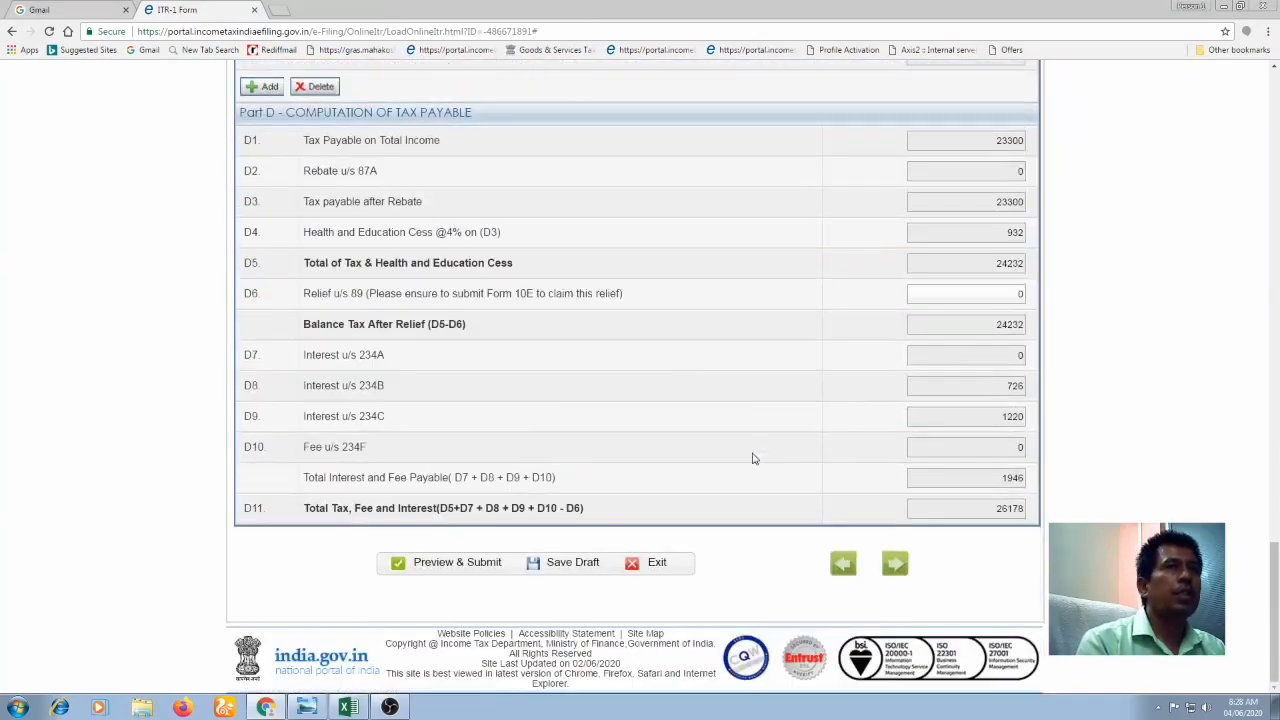
click(486, 566)
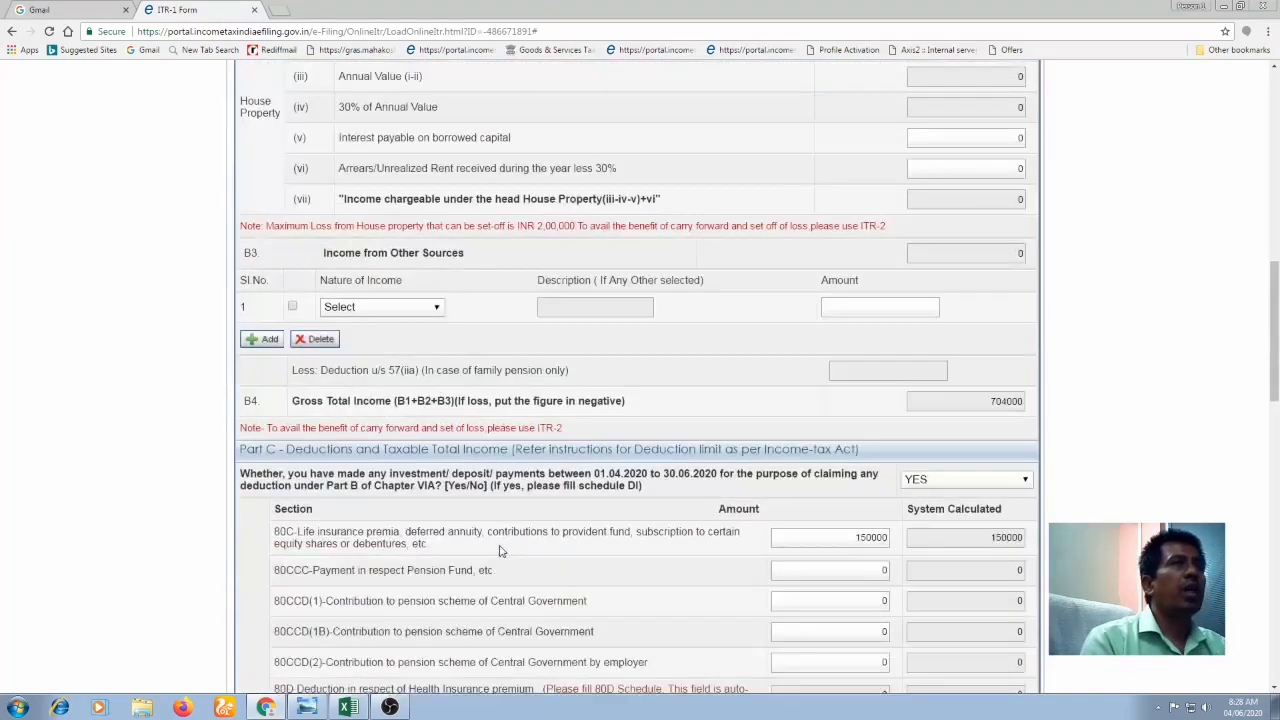
scroll(502, 551, up, 1)
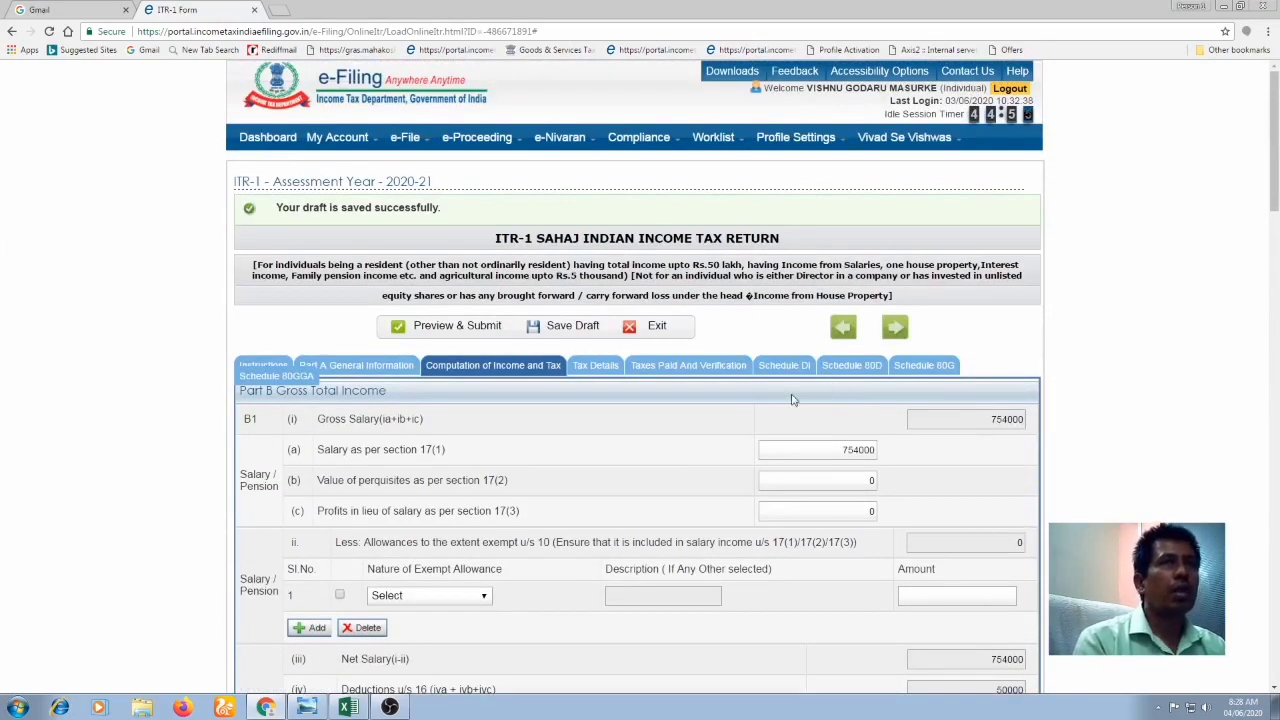
Step: Examine Part A General Information down to the filing section and notice fields, and switch to the ay2020-21 image in Windows Photo Viewer
click(356, 366)
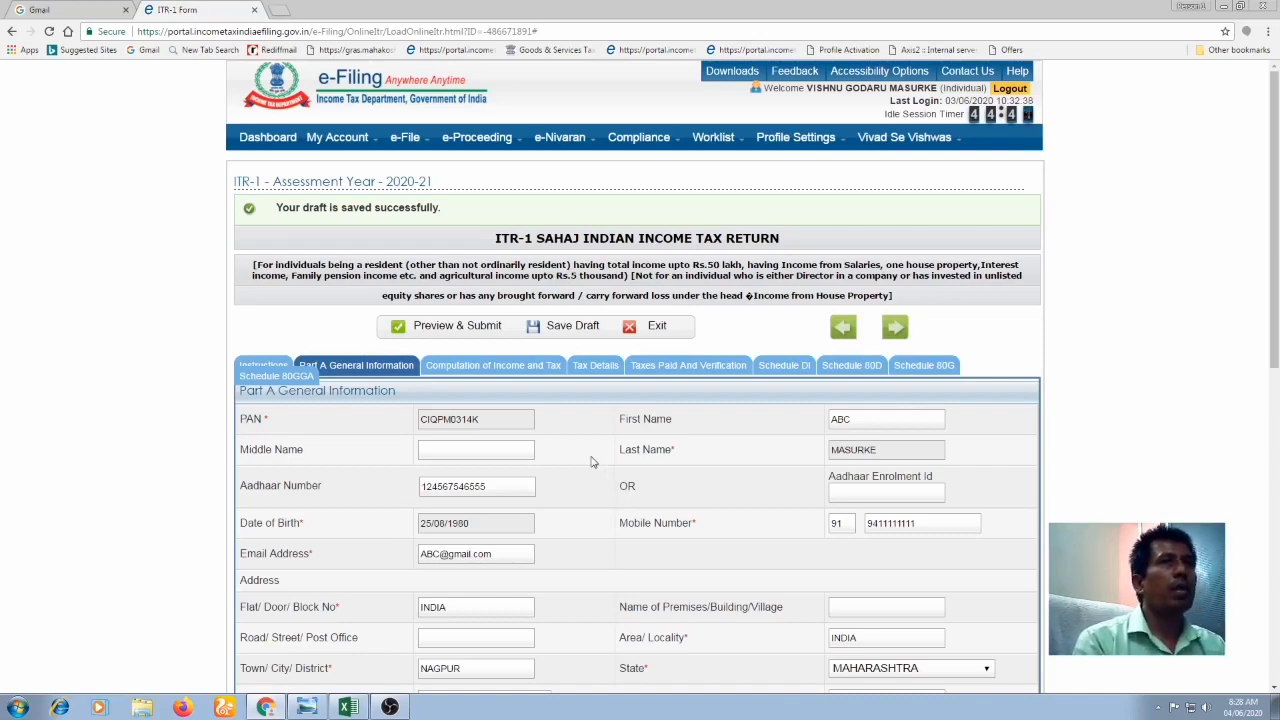
scroll(603, 470, down, 5)
scroll(605, 492, down, 3)
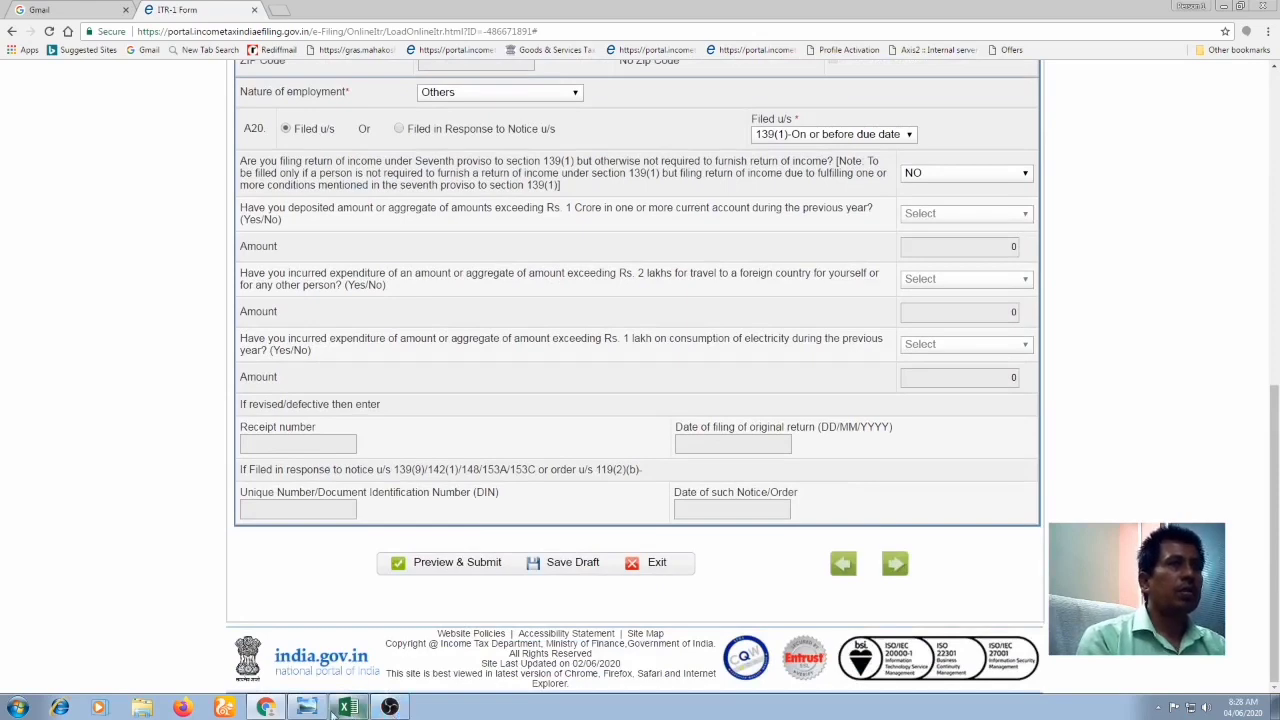
click(306, 707)
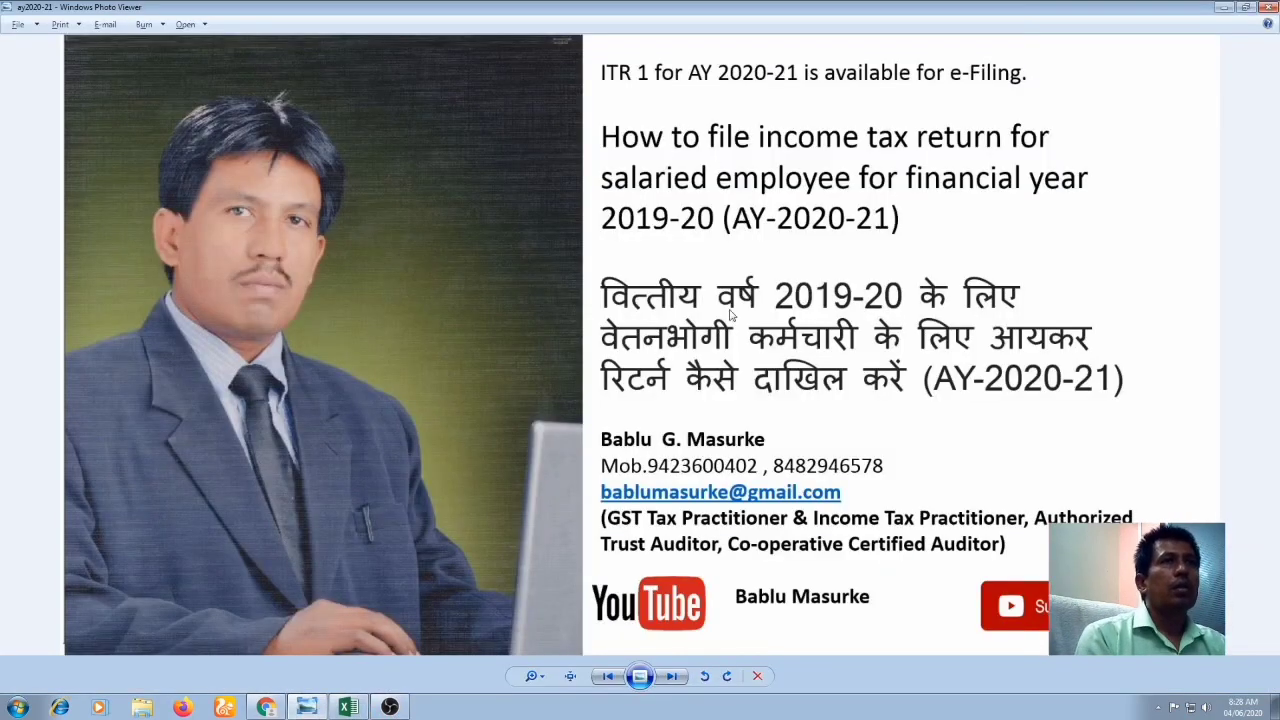